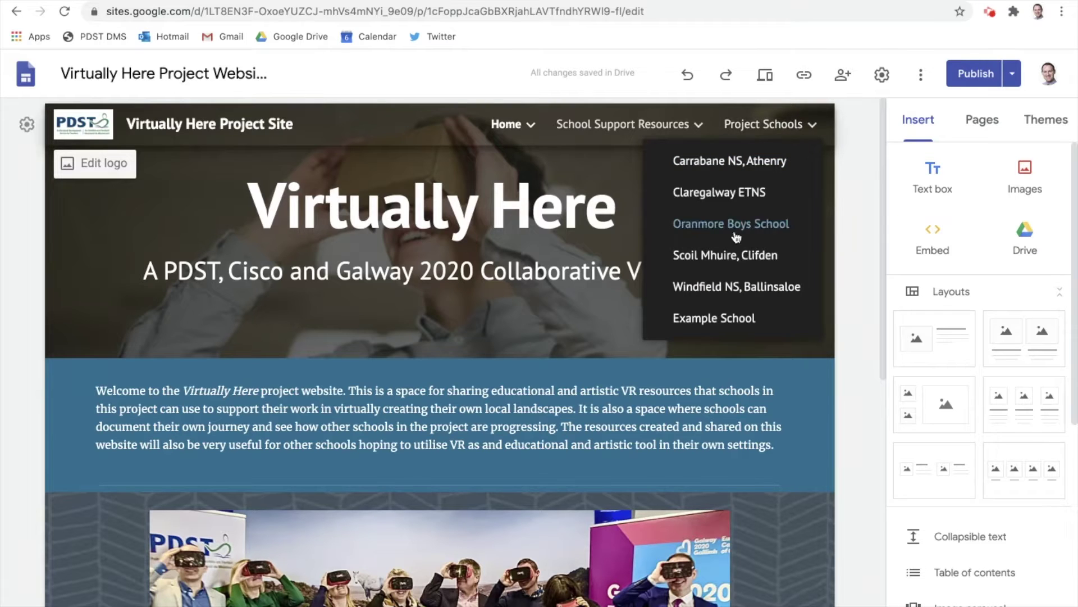
Open the Example School page and add a text box reading "Description of the project" below the header
{"action": "left_click", "coordinate": [724, 318]}
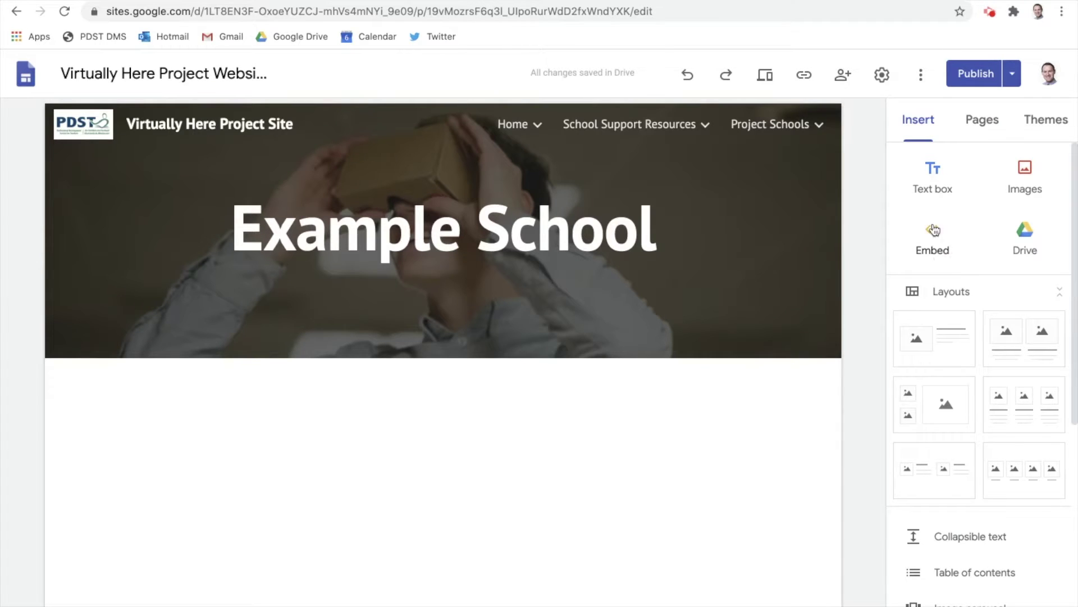
{"action": "left_click", "coordinate": [933, 191]}
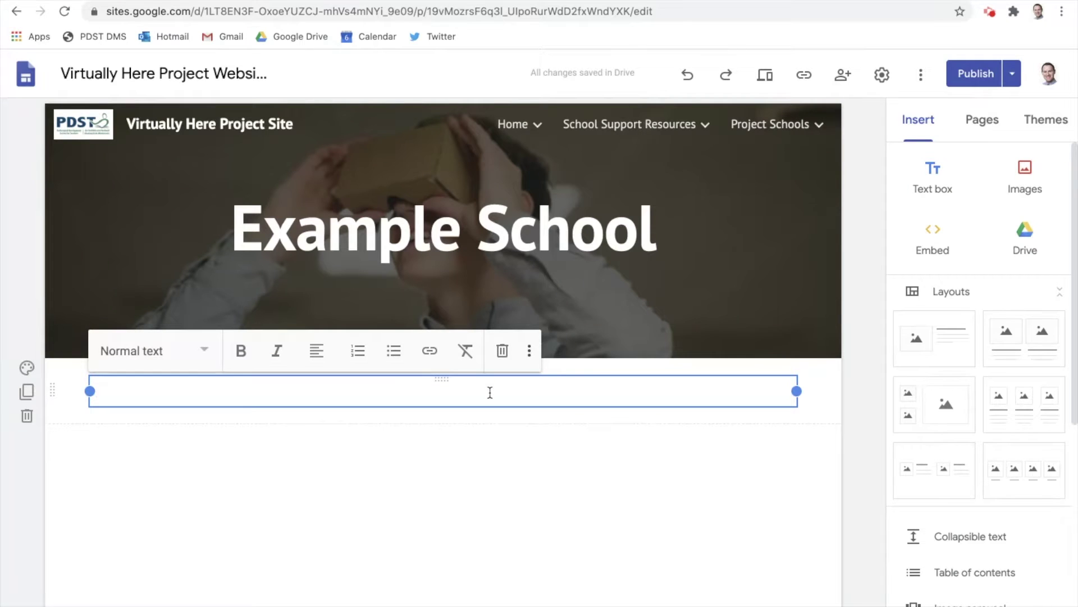
{"action": "type", "text": "Description"}
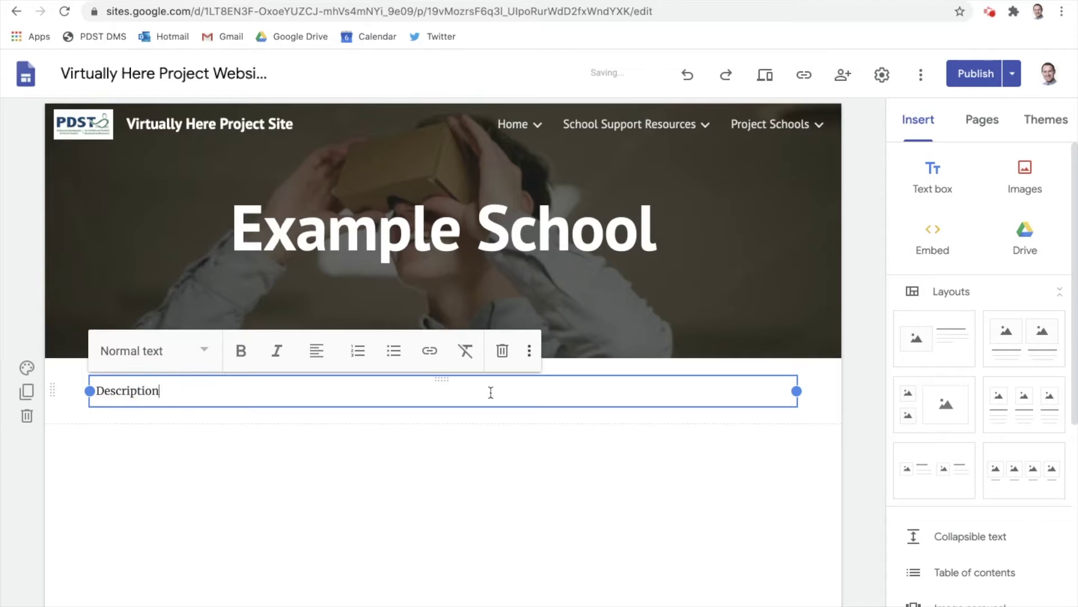
{"action": "type", "text": " of the project"}
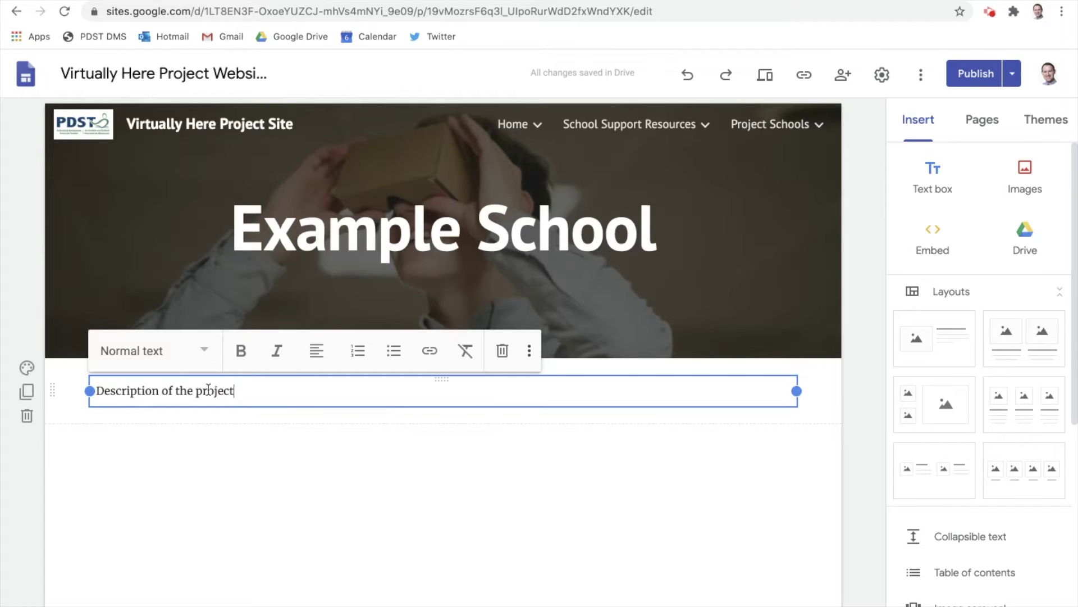
Try the Sub-heading style on the description text and set it back to Normal text
{"action": "left_click", "coordinate": [205, 354]}
{"action": "left_click", "coordinate": [164, 477]}
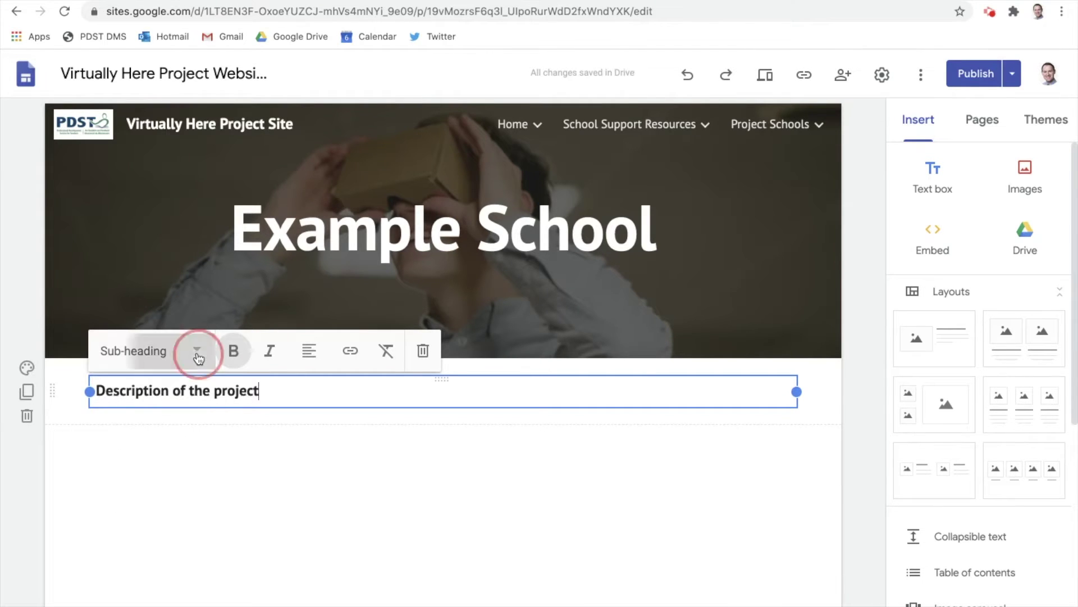
{"action": "left_click", "coordinate": [196, 352]}
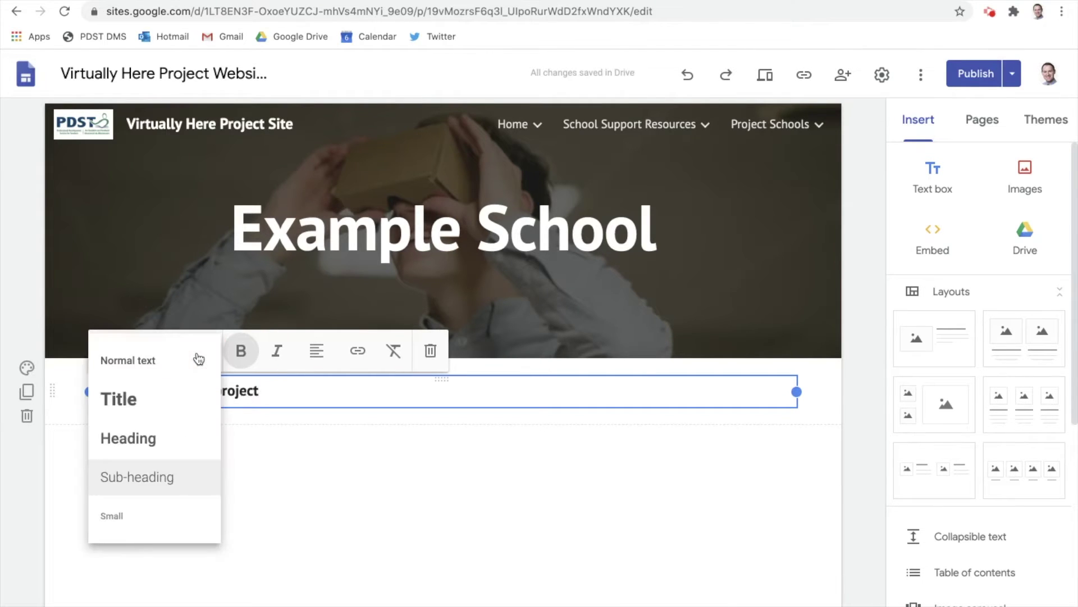
{"action": "left_click", "coordinate": [140, 361]}
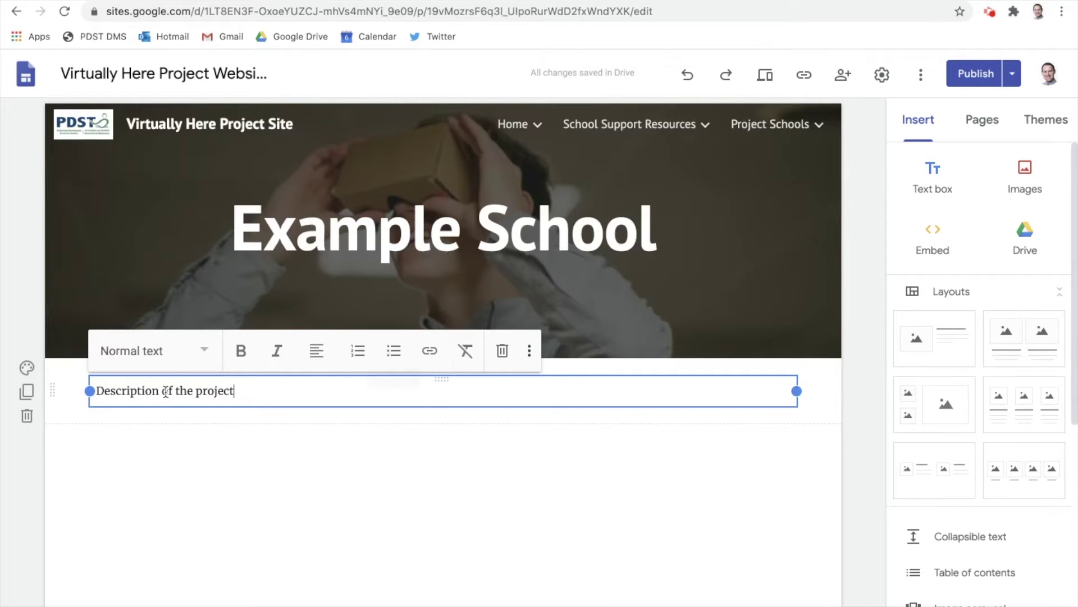
{"action": "double_click", "coordinate": [211, 393]}
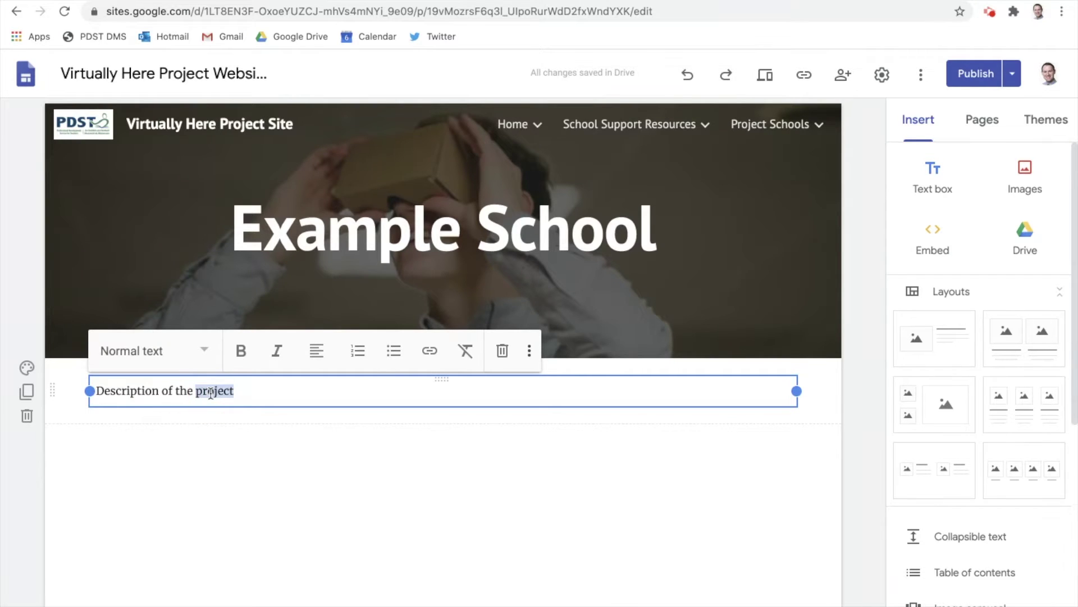
{"action": "left_click", "coordinate": [430, 350]}
{"action": "left_click", "coordinate": [261, 472]}
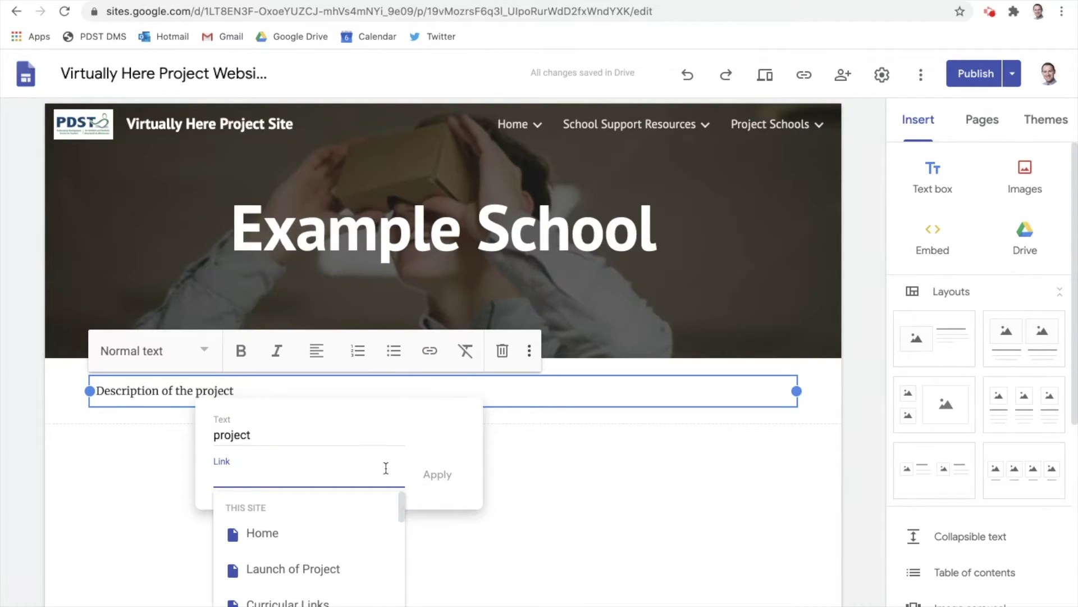
{"action": "left_click", "coordinate": [537, 464]}
Upload the MEDEA Award 2020 finalists image and place it enlarged and centred below the project description
{"action": "mouse_move", "coordinate": [706, 345]}
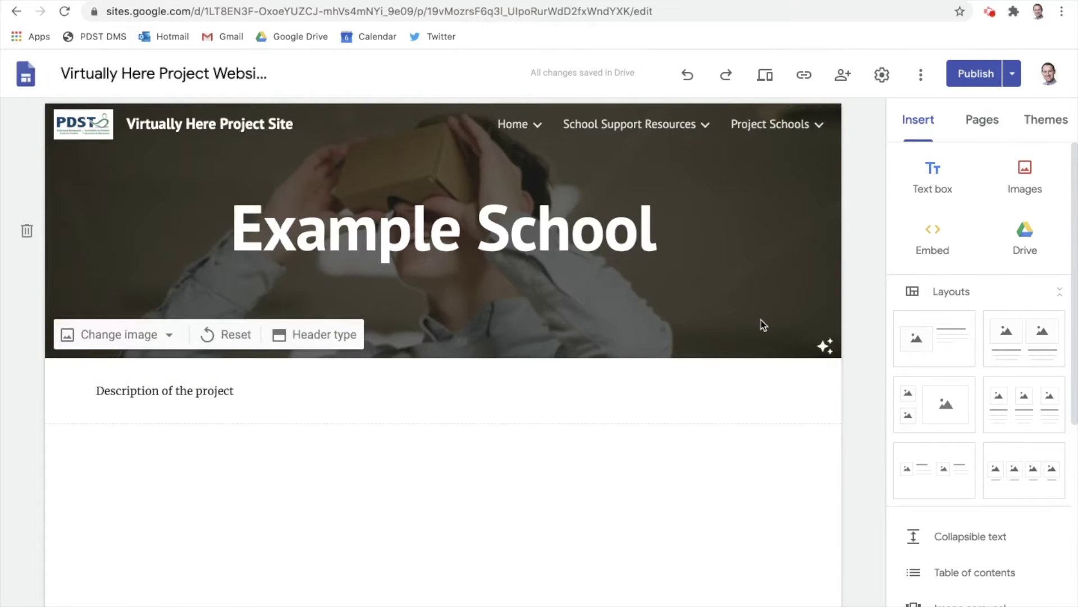
{"action": "left_click", "coordinate": [1027, 190]}
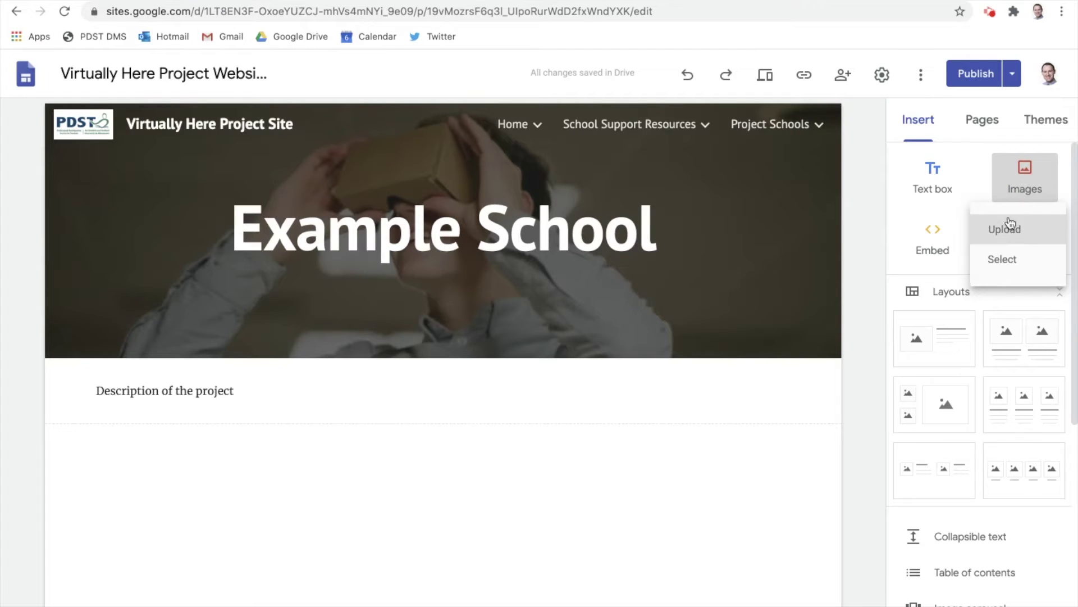
{"action": "left_click", "coordinate": [1035, 236]}
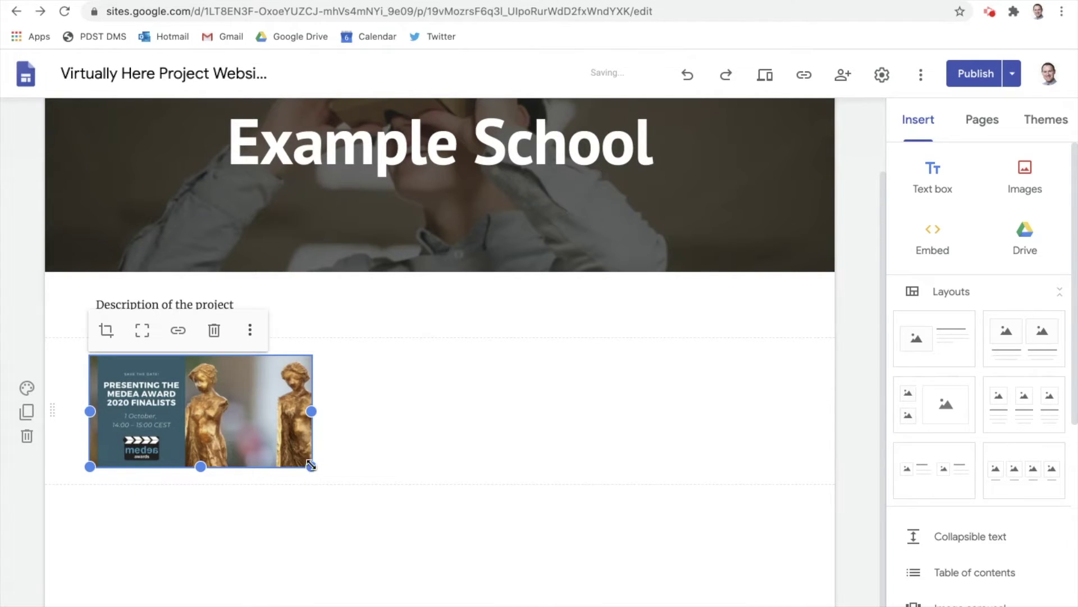
{"action": "left_click_drag", "start_coordinate": [310, 467], "coordinate": [493, 558]}
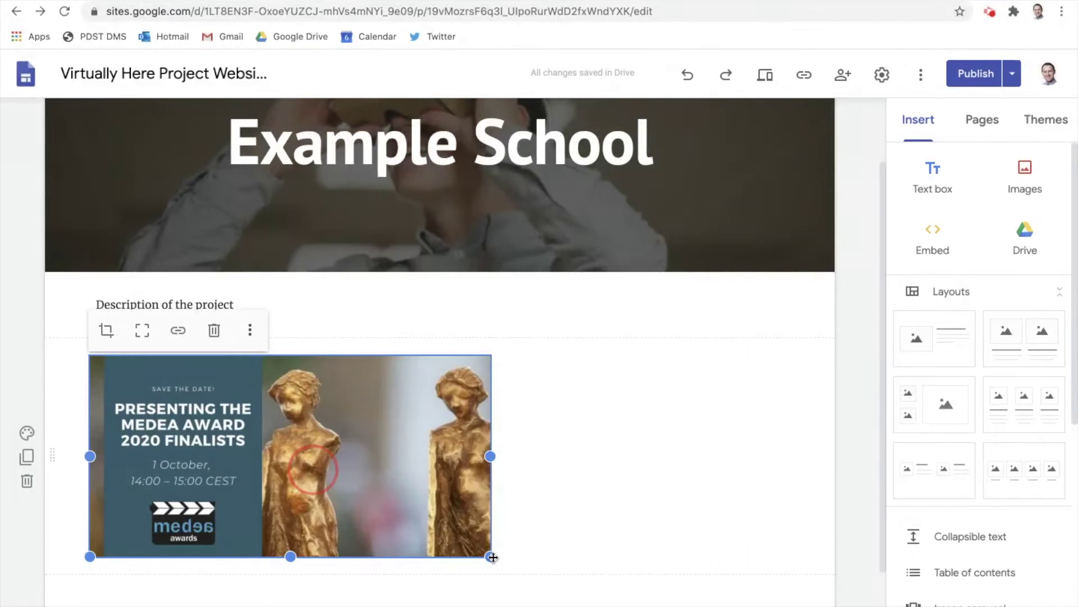
{"action": "left_click_drag", "start_coordinate": [345, 444], "coordinate": [438, 439]}
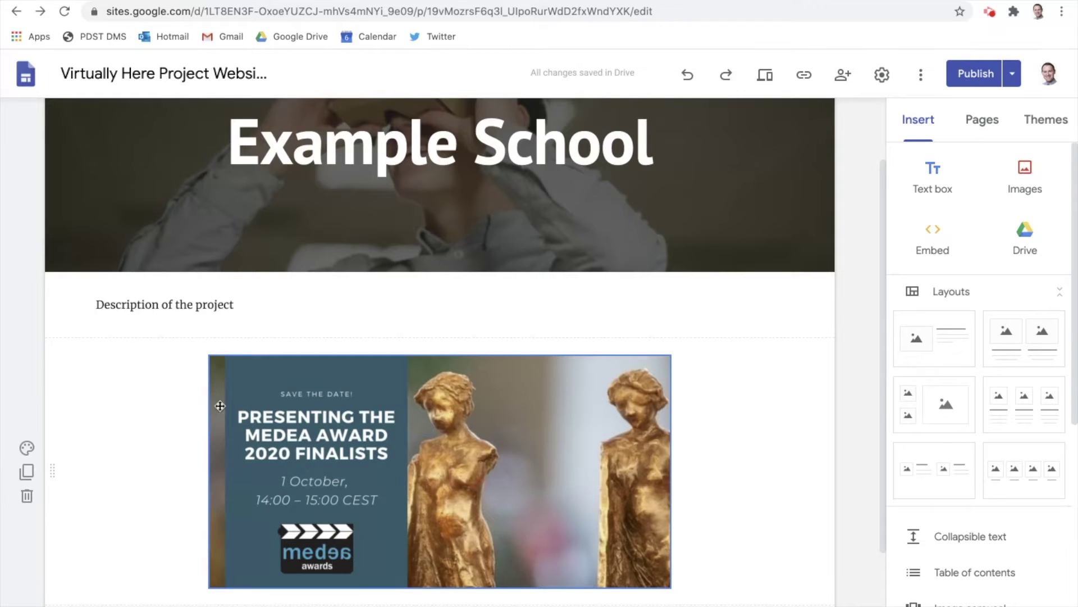
Try the Emphasis 1 background on the description section and settle on Emphasis 2
{"action": "scroll", "coordinate": [249, 484], "scroll_direction": "down", "scroll_amount": 1}
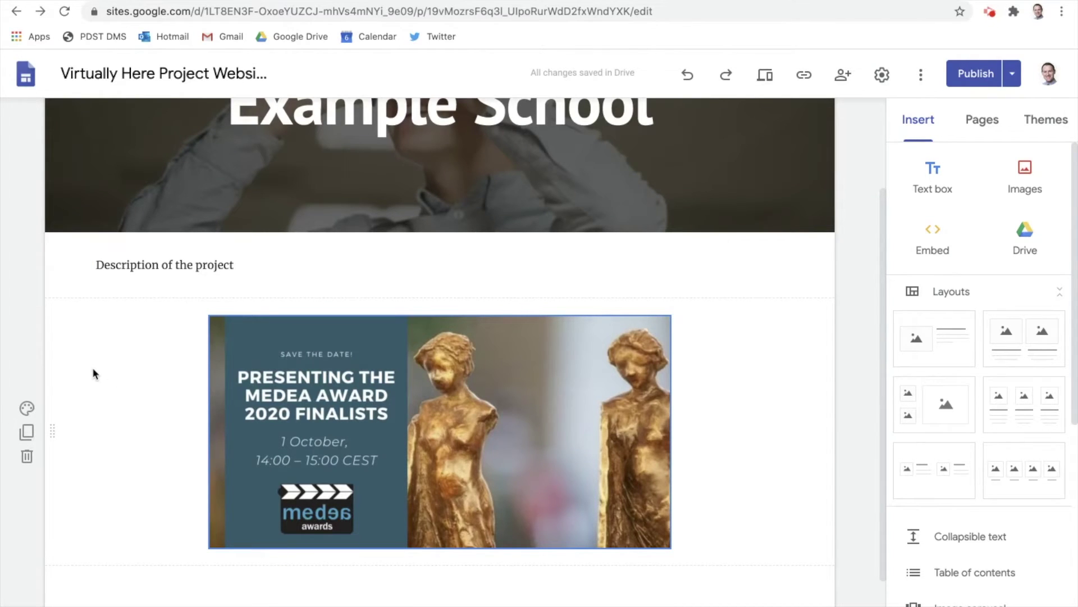
{"action": "left_click", "coordinate": [29, 245]}
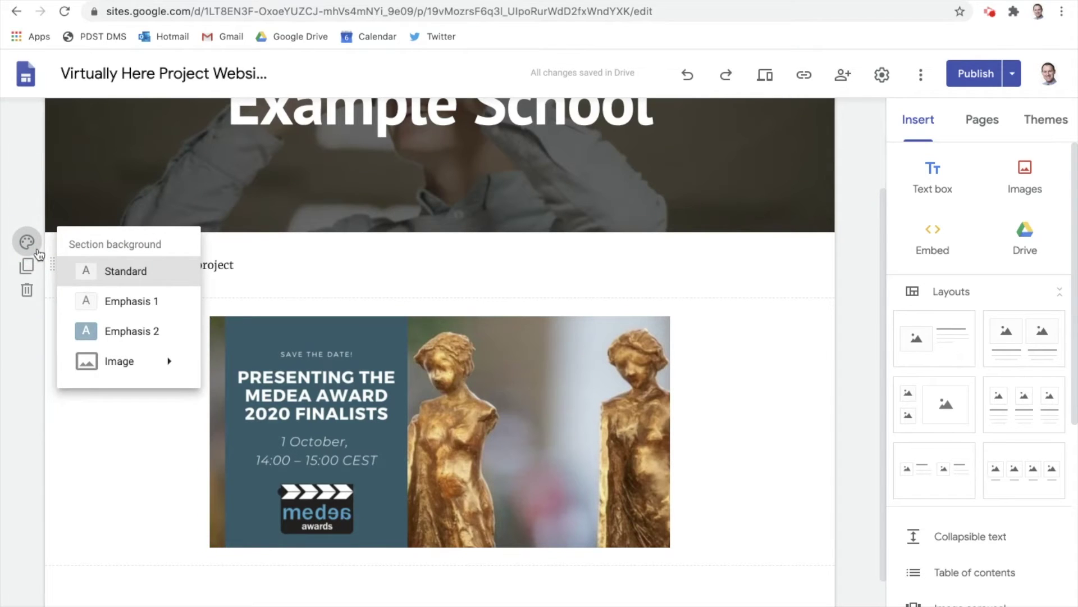
{"action": "left_click", "coordinate": [110, 301]}
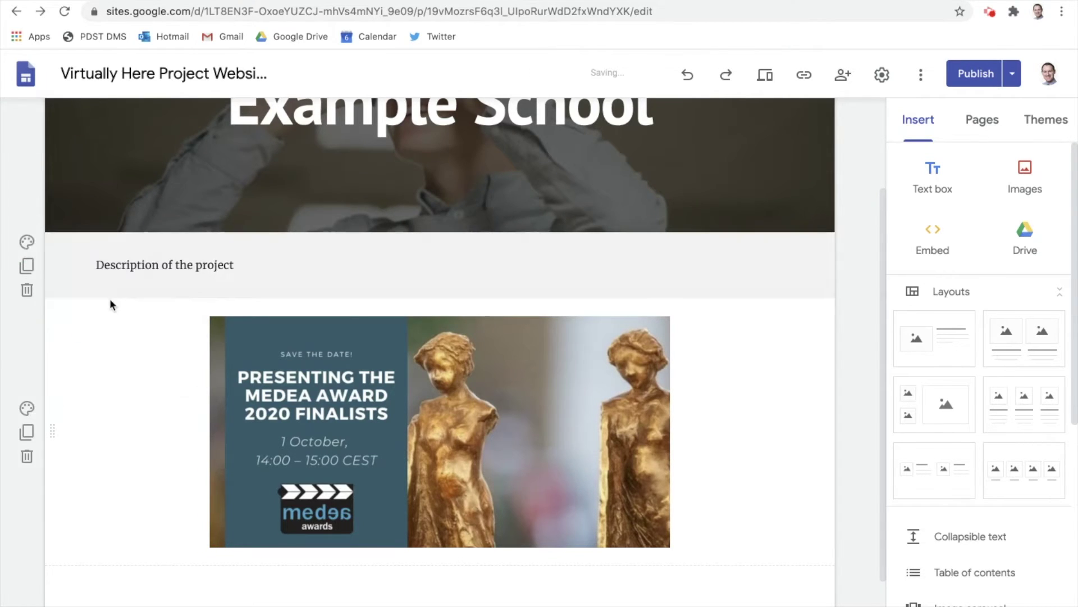
{"action": "left_click", "coordinate": [26, 242]}
{"action": "left_click", "coordinate": [105, 331]}
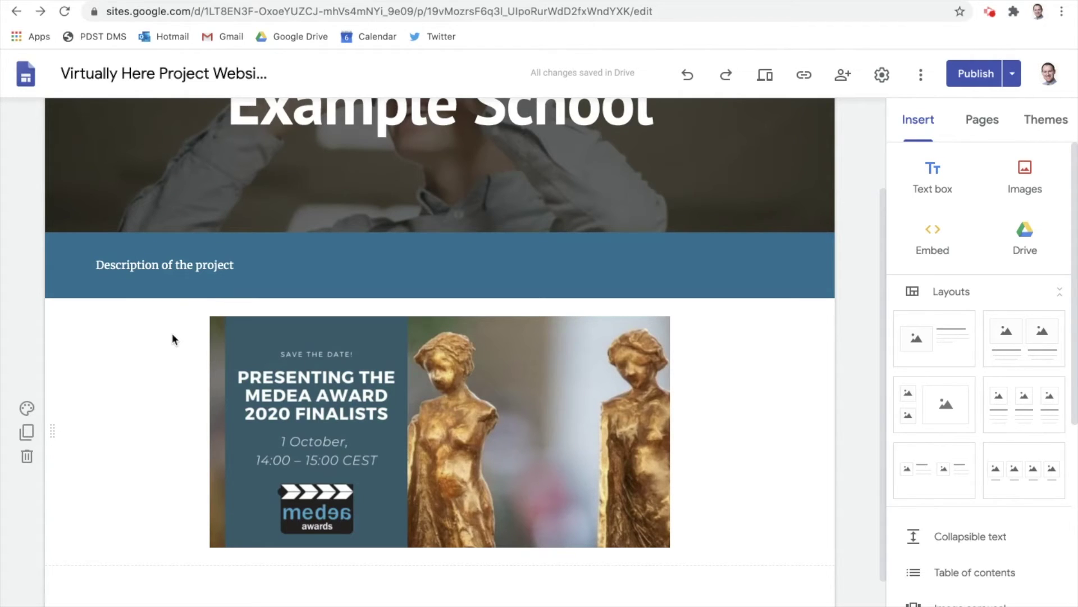
Start inserting an existing image from the web and search Google Images for "virtual reality"
{"action": "scroll", "coordinate": [164, 368], "scroll_direction": "down", "scroll_amount": 2}
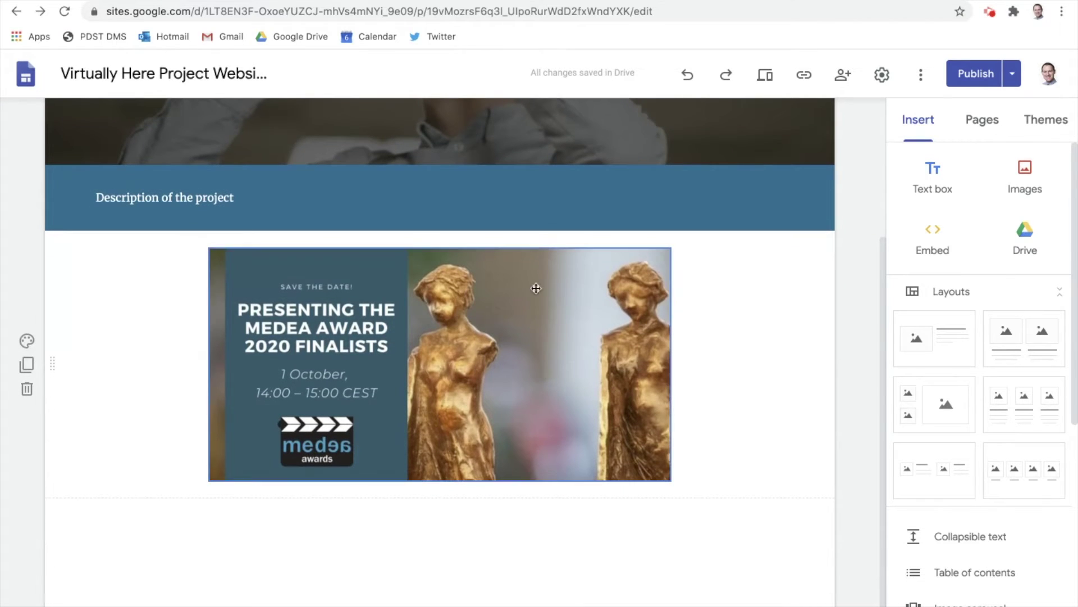
{"action": "left_click", "coordinate": [1023, 180]}
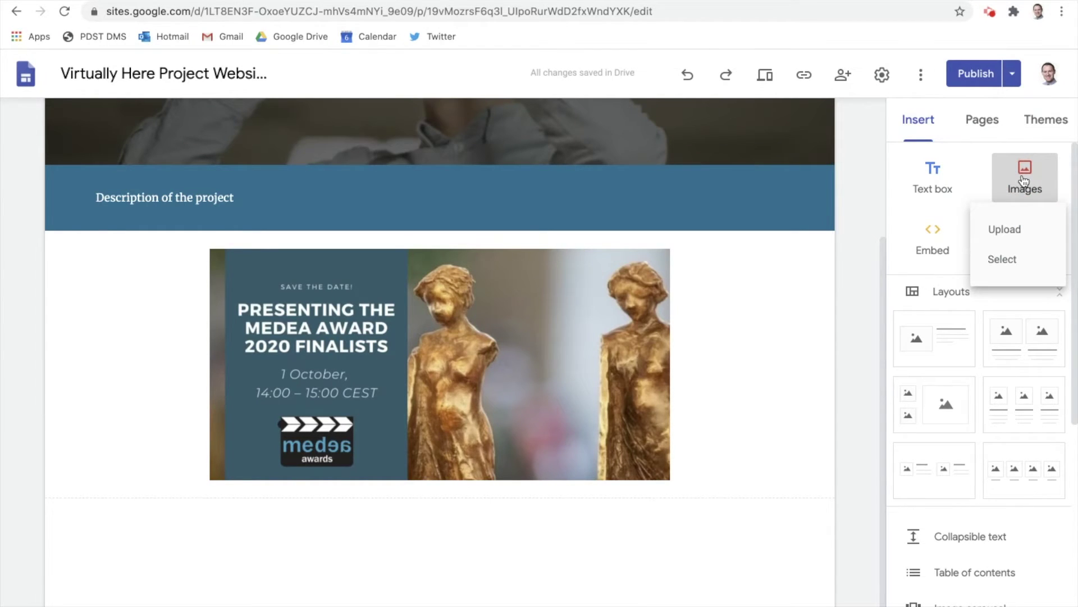
{"action": "left_click", "coordinate": [1005, 259]}
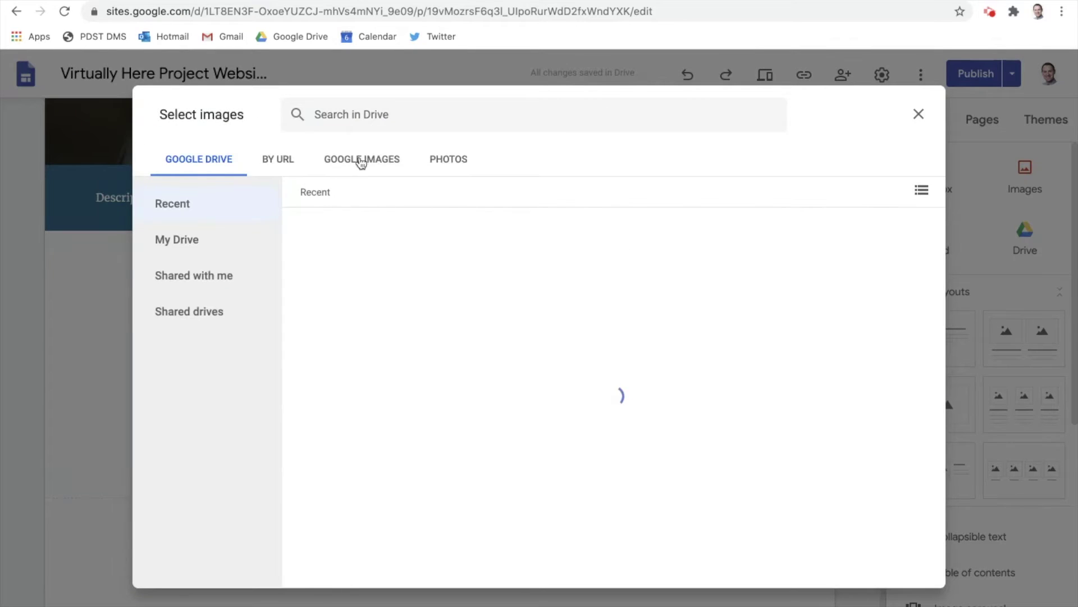
{"action": "left_click", "coordinate": [361, 161]}
{"action": "type", "text": "v"}
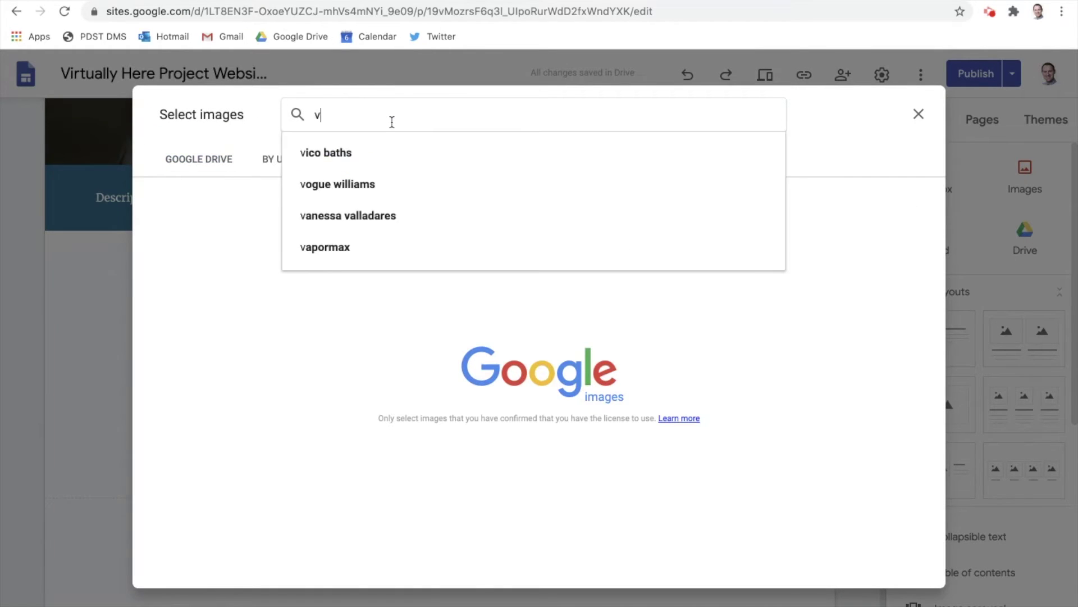
{"action": "type", "text": "irtual realioty"}
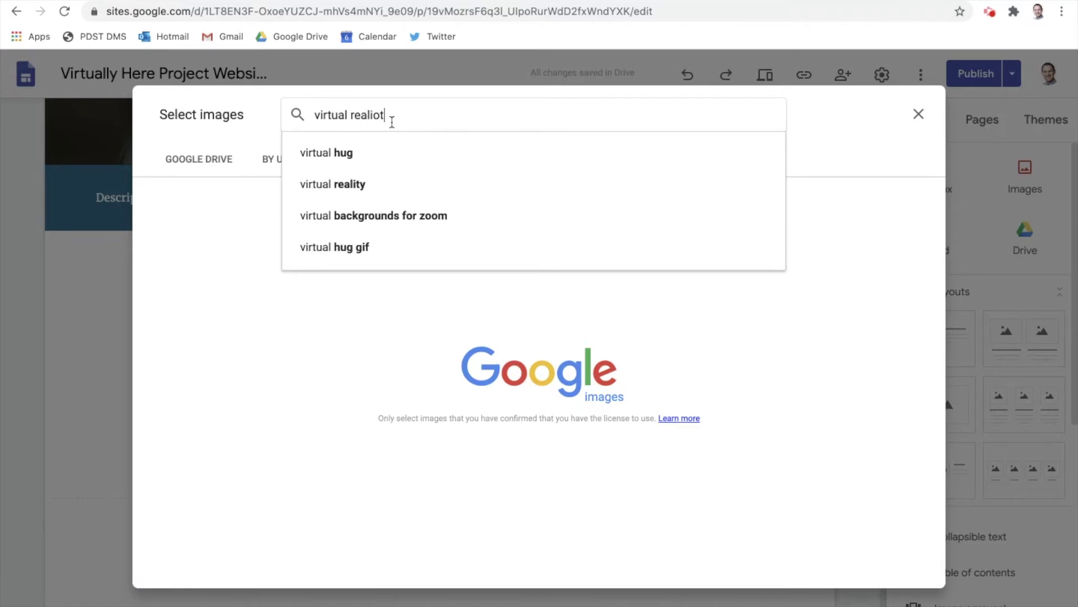
{"action": "key", "text": "BackSpace"}
{"action": "key", "text": "Return"}
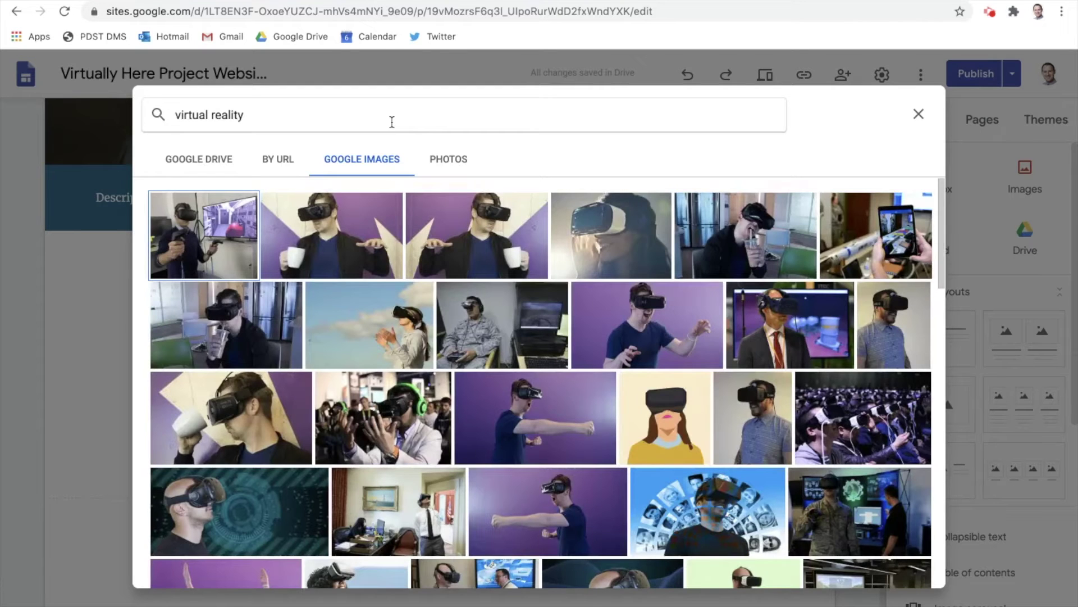
Insert the photo of the headset wearer holding a white mug and move its section below the award image
{"action": "left_click", "coordinate": [328, 239]}
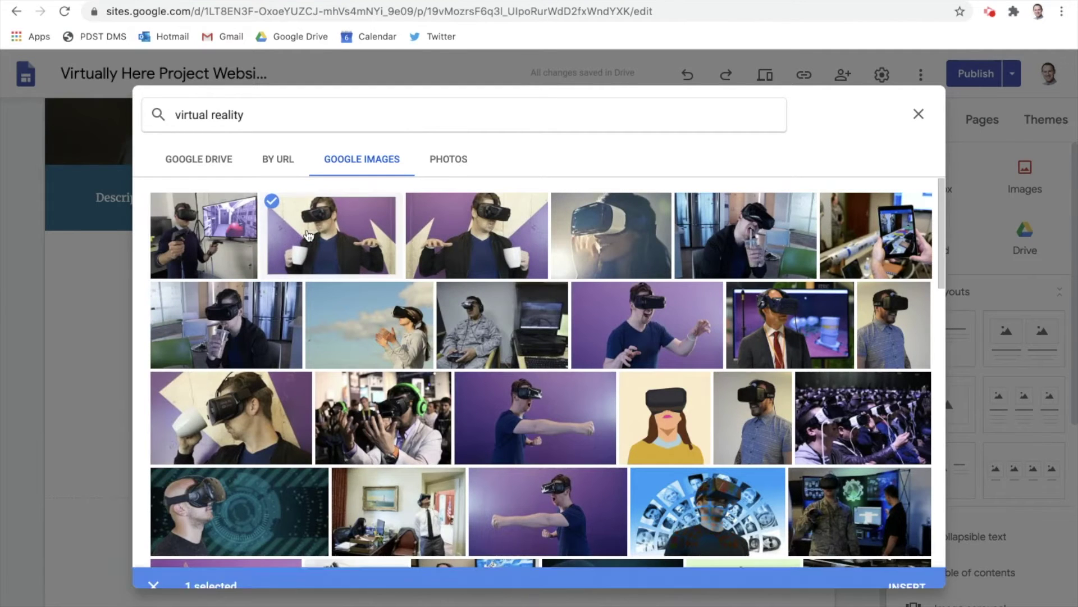
{"action": "left_click", "coordinate": [337, 243]}
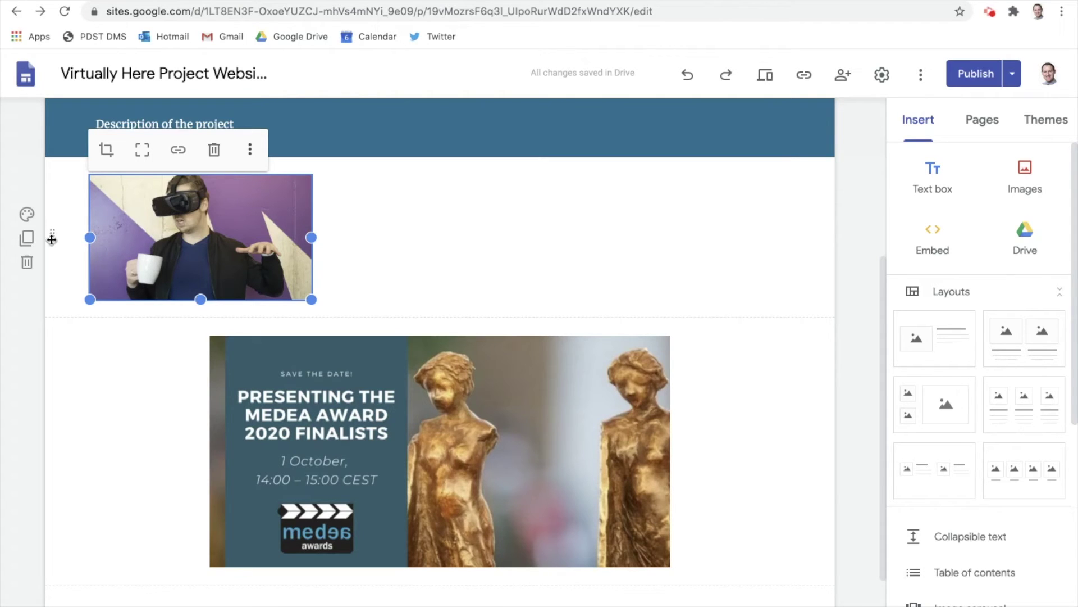
{"action": "left_click_drag", "start_coordinate": [52, 240], "coordinate": [53, 563]}
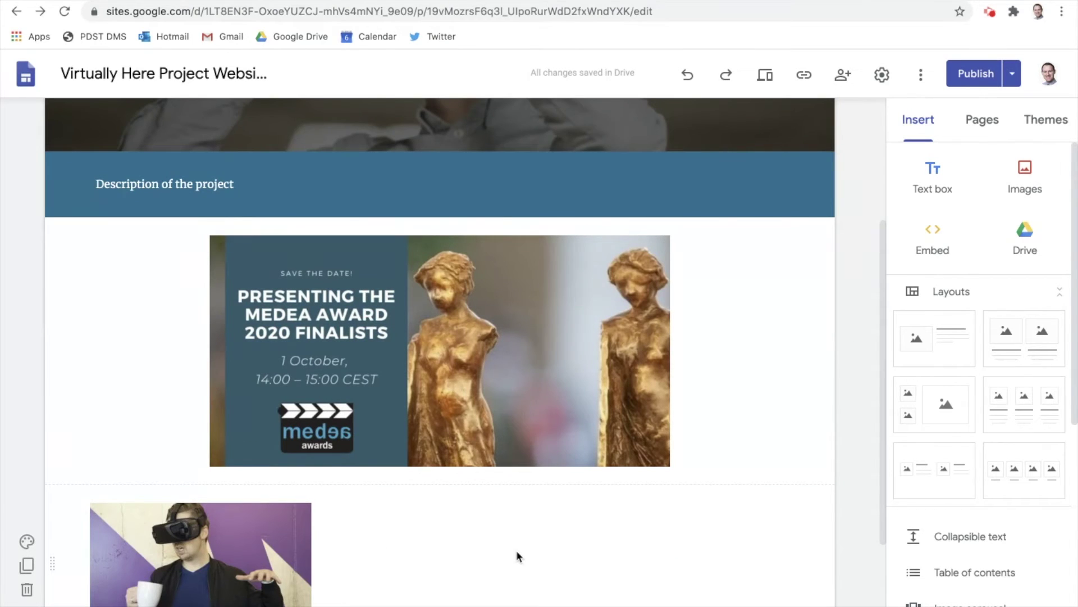
Add a text box reading "Text here" in a new section below the headset photo
{"action": "scroll", "coordinate": [517, 552], "scroll_direction": "down", "scroll_amount": 3}
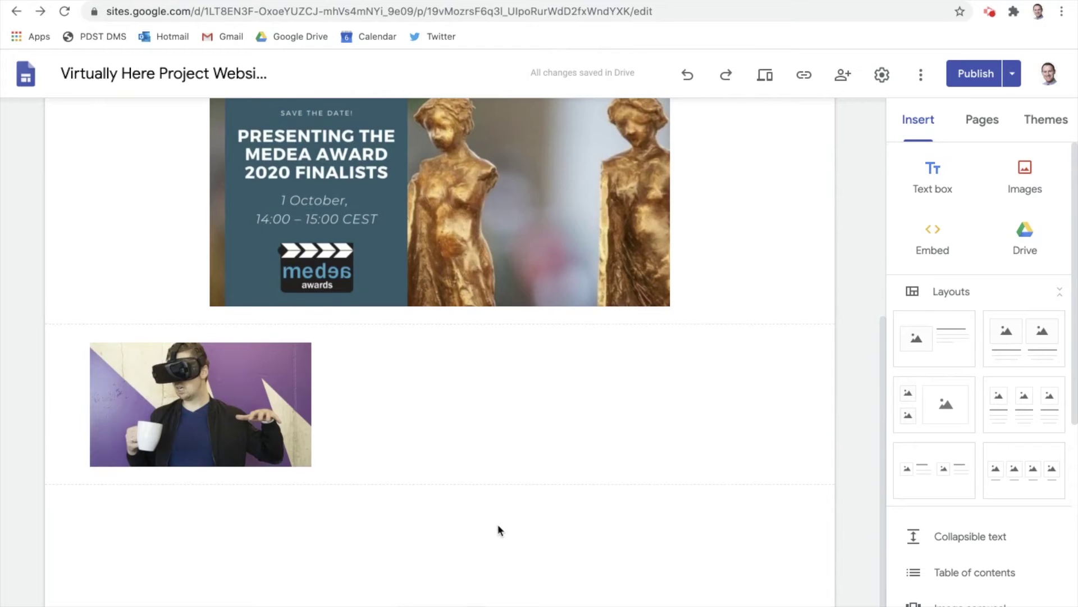
{"action": "left_click", "coordinate": [926, 187]}
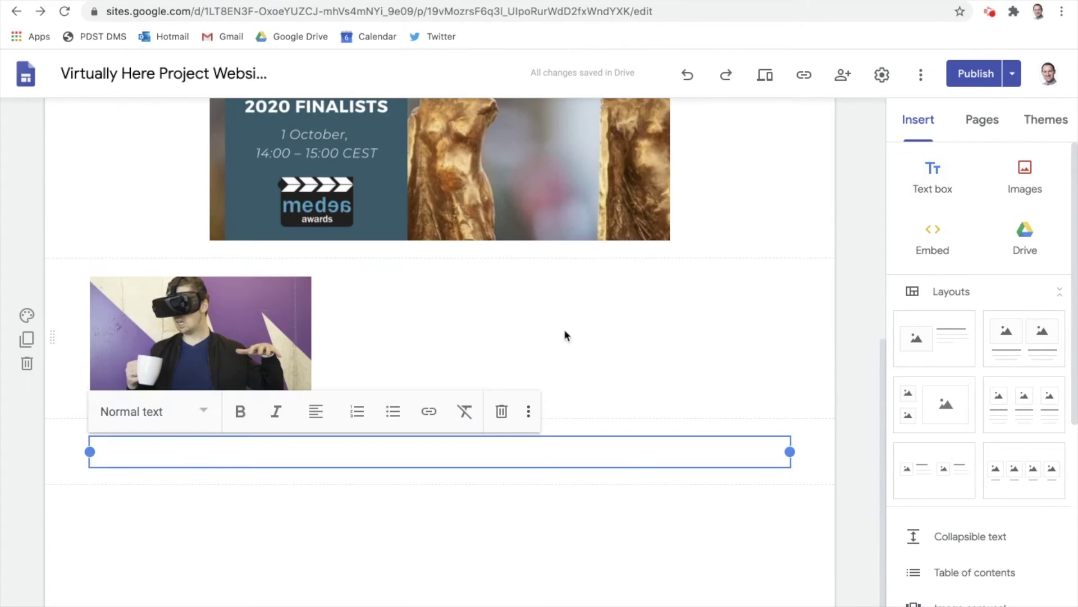
{"action": "type", "text": "Text"}
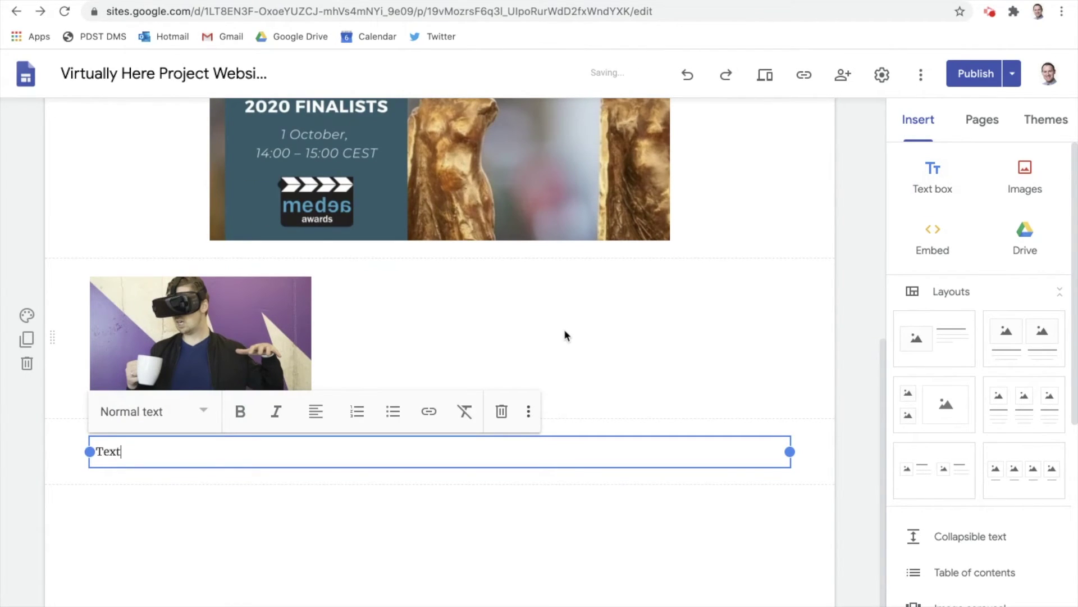
{"action": "type", "text": " here"}
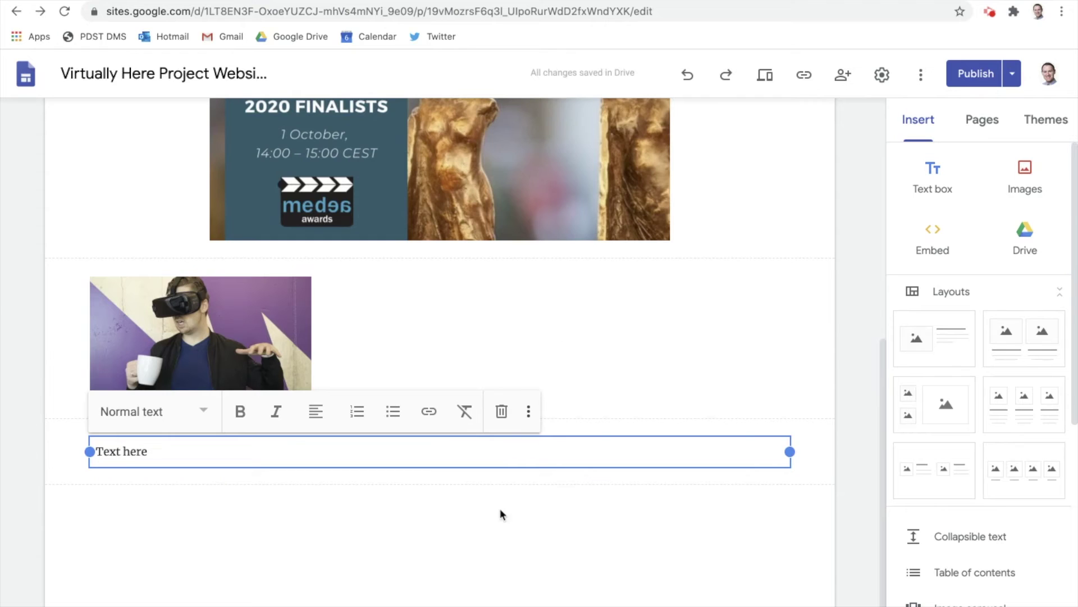
{"action": "left_click", "coordinate": [487, 518]}
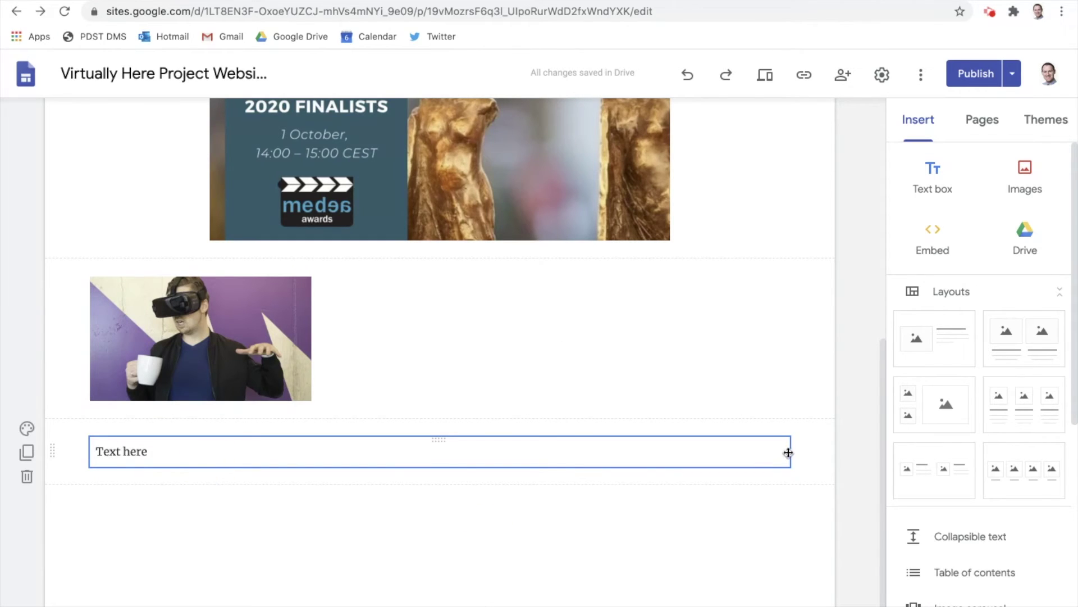
Narrow the "Text here" box to under half the page width and arrange it beside the headset photo, shifting the photo next to it
{"action": "left_click", "coordinate": [785, 456]}
{"action": "left_click_drag", "start_coordinate": [787, 452], "coordinate": [384, 450]}
{"action": "left_click", "coordinate": [218, 449]}
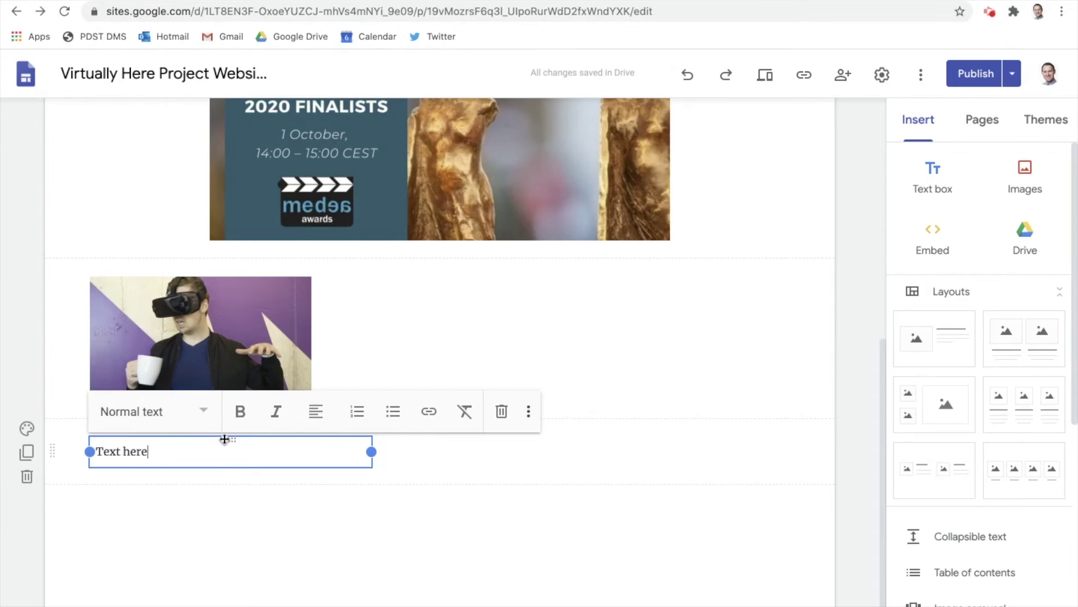
{"action": "left_click_drag", "start_coordinate": [231, 441], "coordinate": [616, 347]}
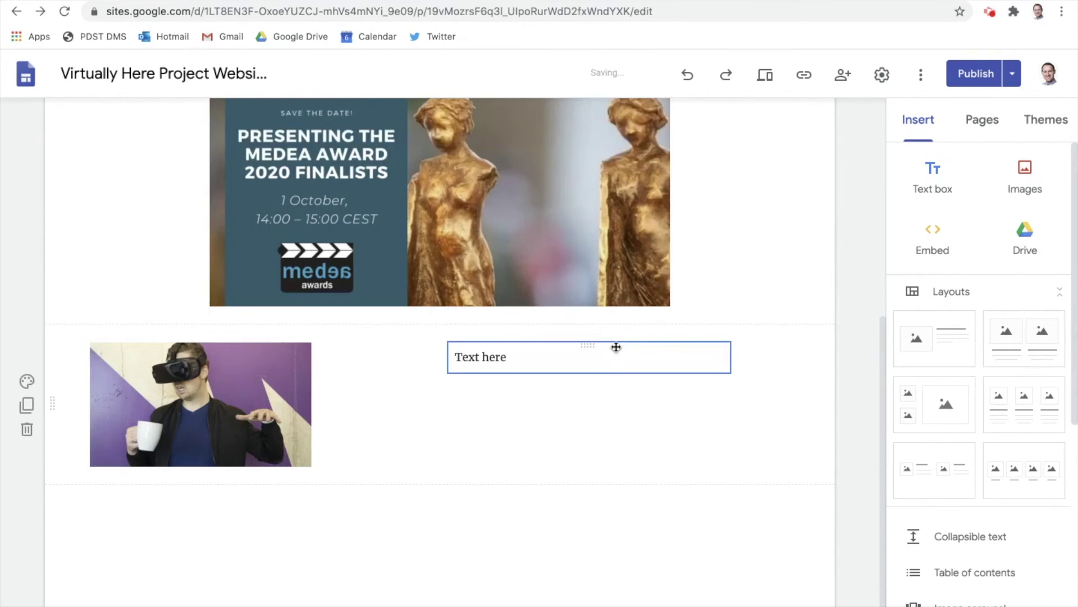
{"action": "left_click_drag", "start_coordinate": [252, 382], "coordinate": [341, 387]}
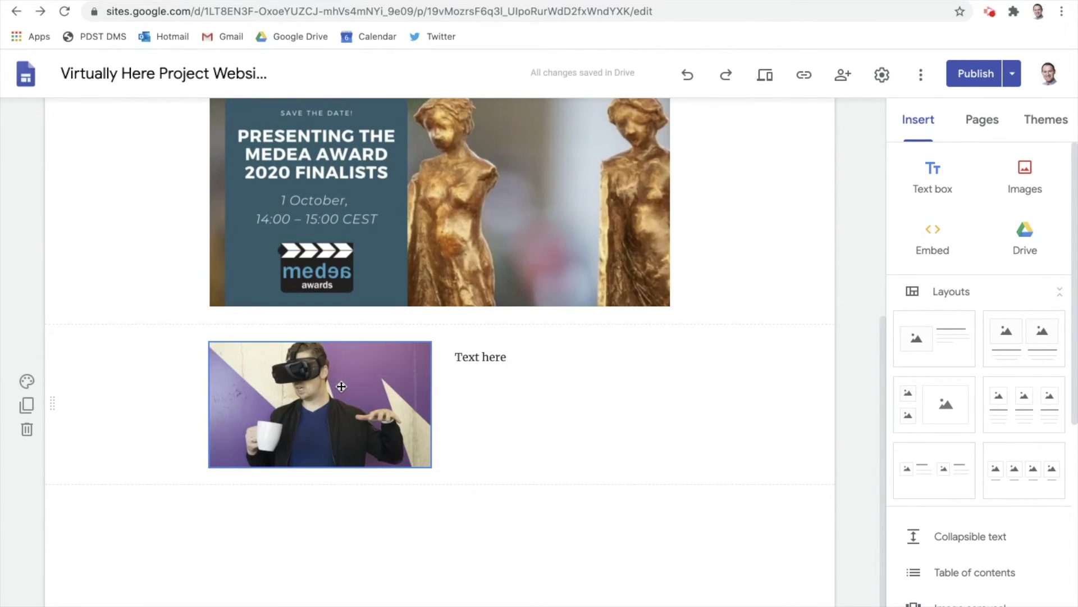
Insert a divider and move it between the award image and the section with the headset photo
{"action": "left_click", "coordinate": [341, 387]}
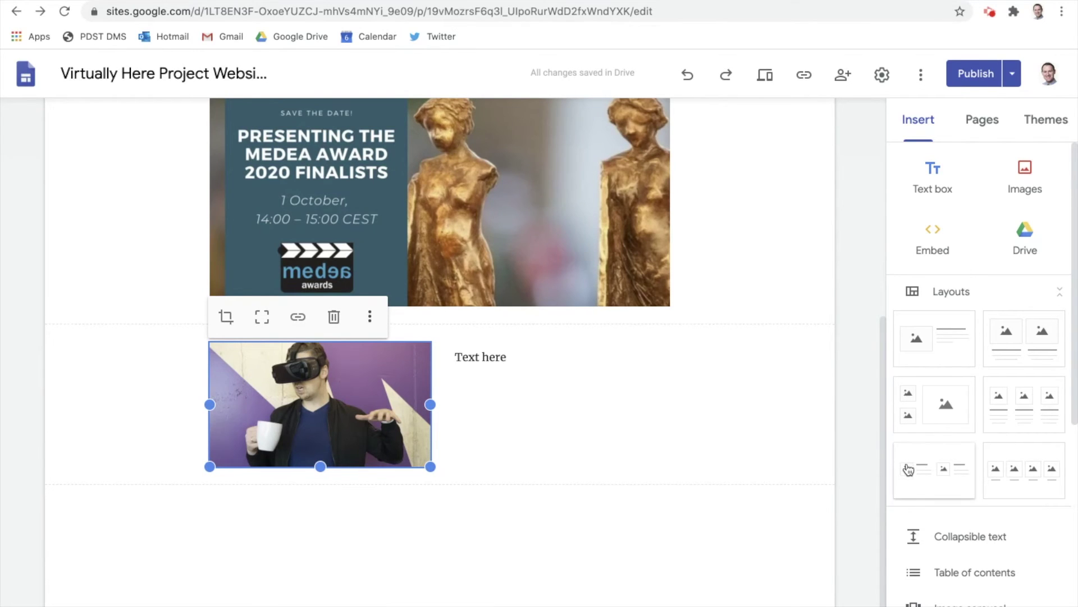
{"action": "scroll", "coordinate": [908, 470], "scroll_direction": "down", "scroll_amount": 3}
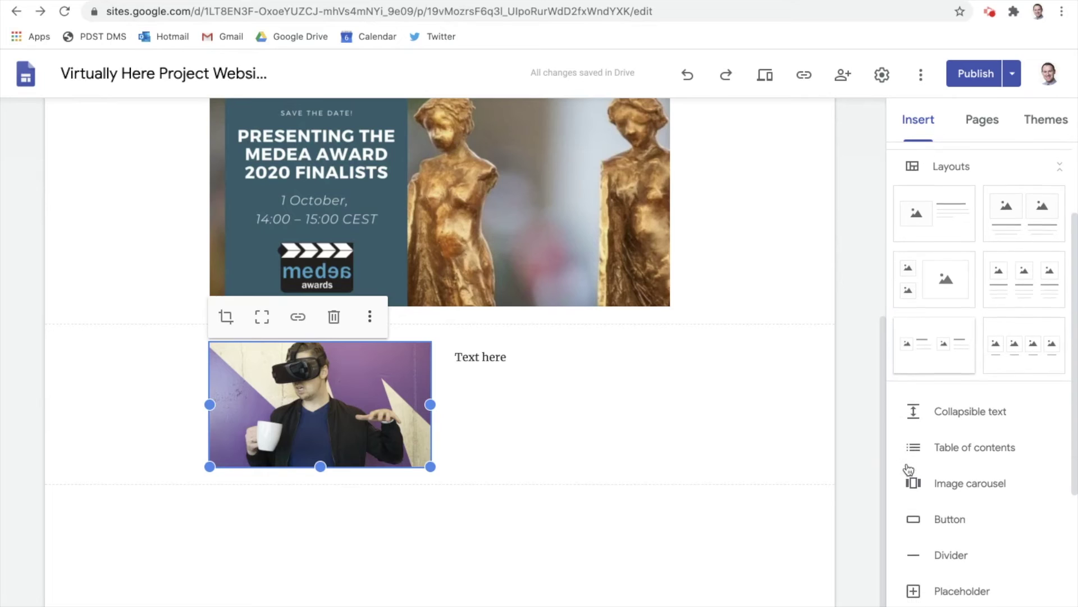
{"action": "scroll", "coordinate": [909, 467], "scroll_direction": "down", "scroll_amount": 3}
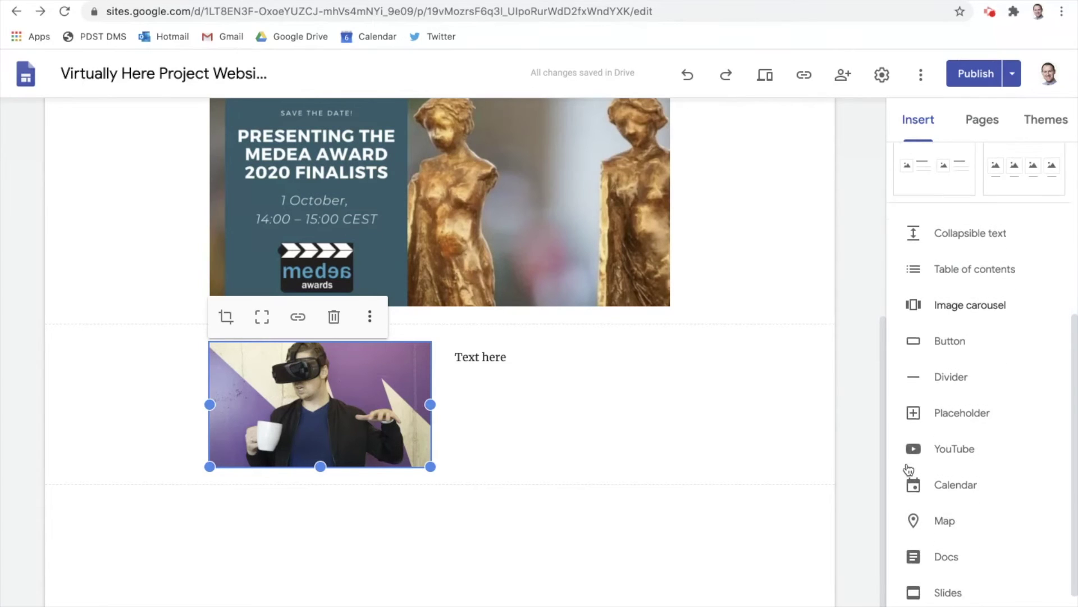
{"action": "left_click", "coordinate": [928, 369]}
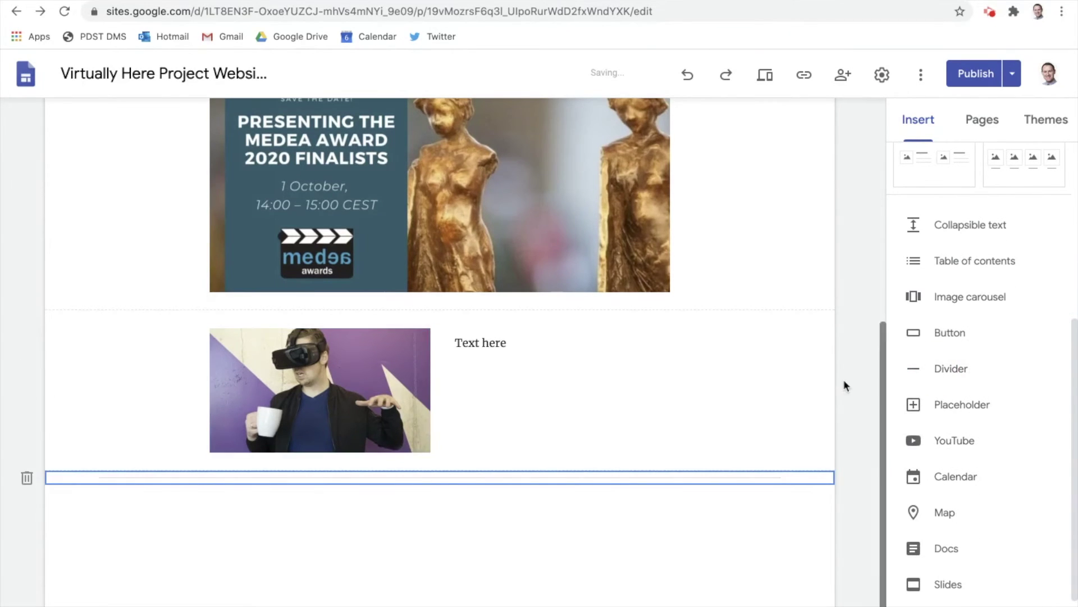
{"action": "left_click_drag", "start_coordinate": [72, 478], "coordinate": [77, 305]}
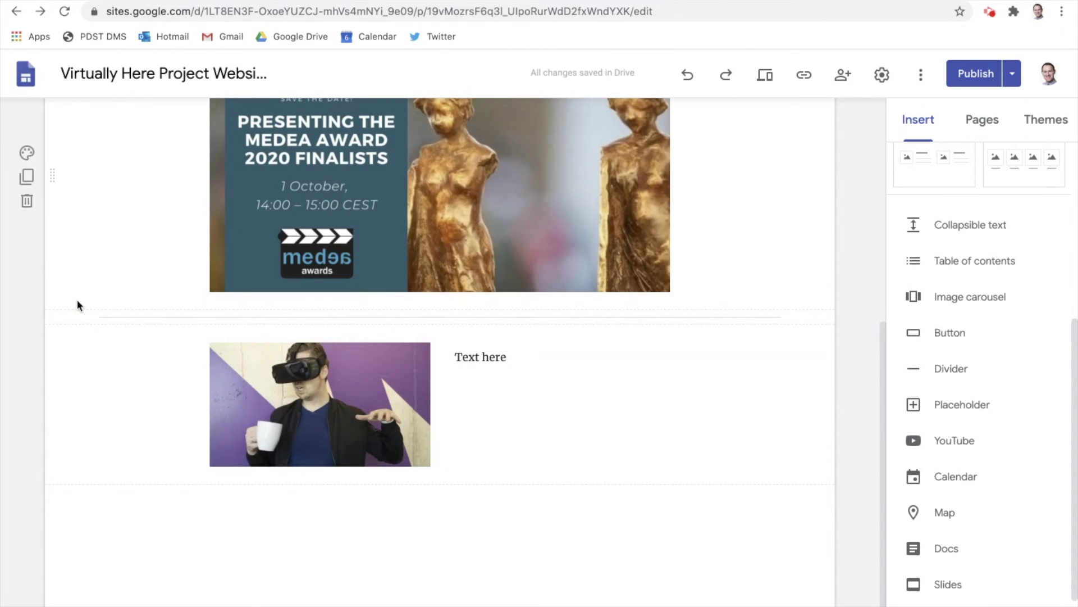
Open the YouTube video search for inserting a video and close it without choosing one
{"action": "left_click", "coordinate": [948, 446]}
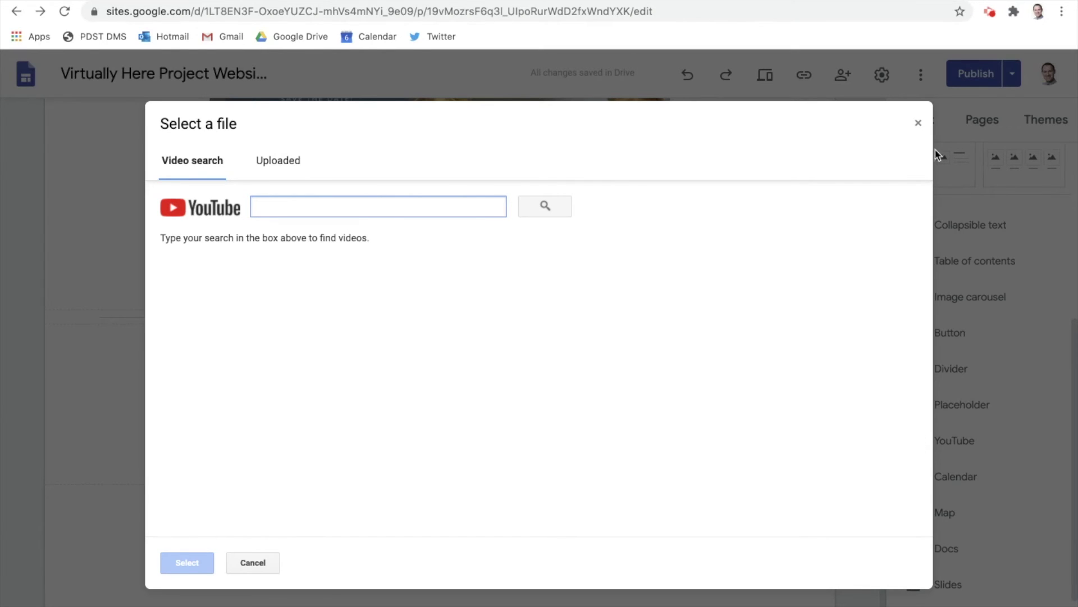
{"action": "left_click", "coordinate": [919, 125]}
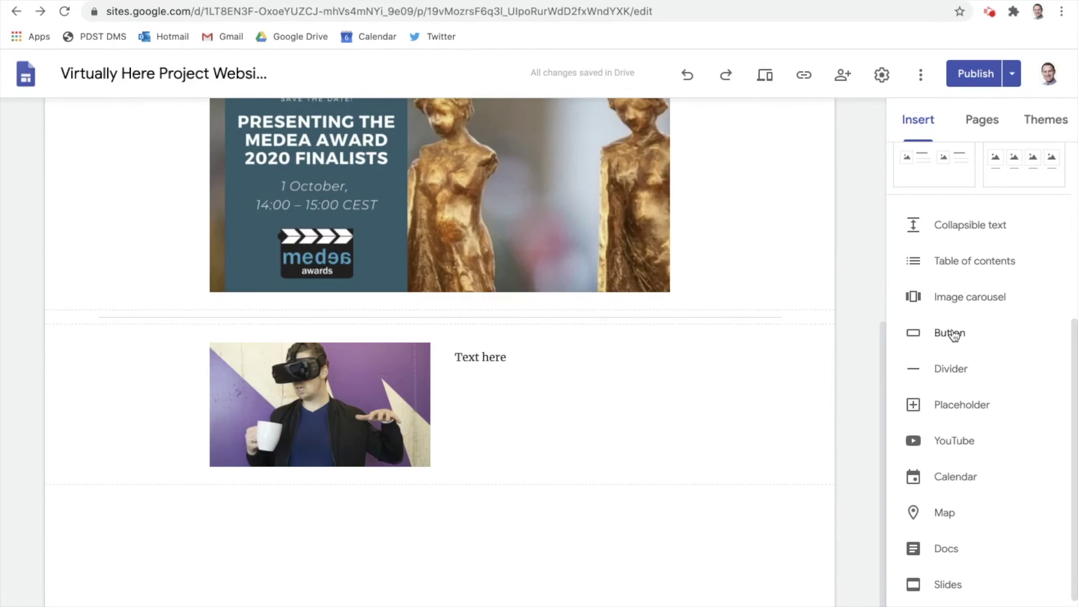
{"action": "left_click", "coordinate": [954, 334]}
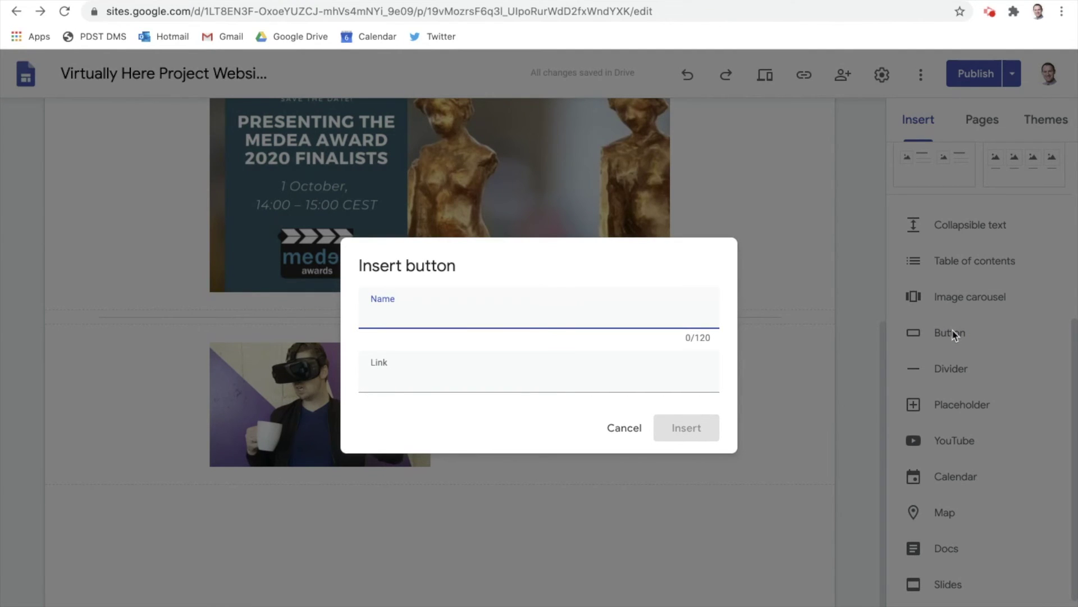
{"action": "type", "text": "School Website"}
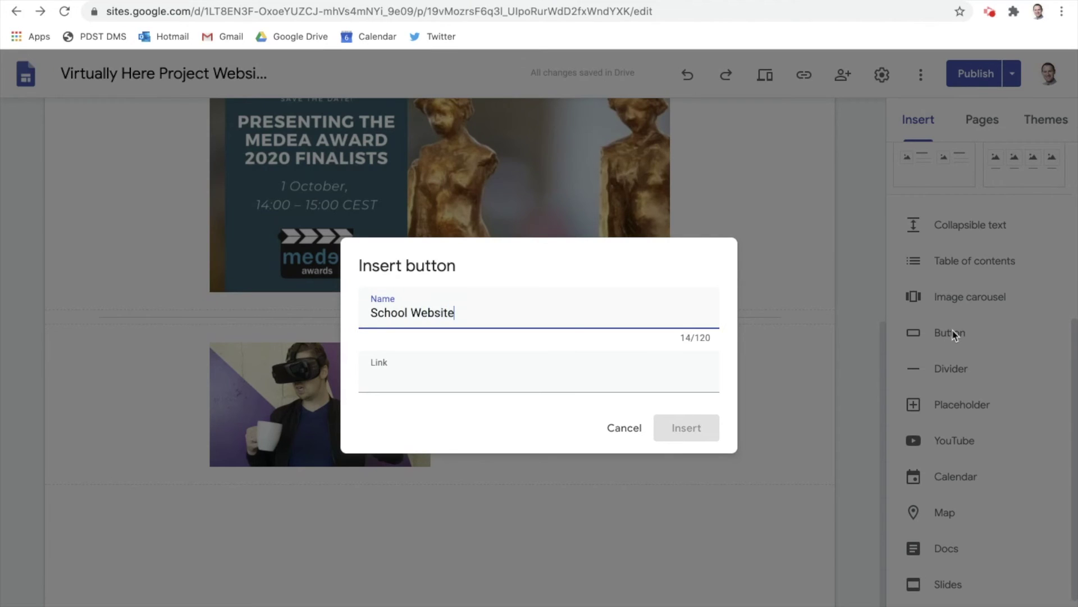
{"action": "left_click", "coordinate": [636, 380]}
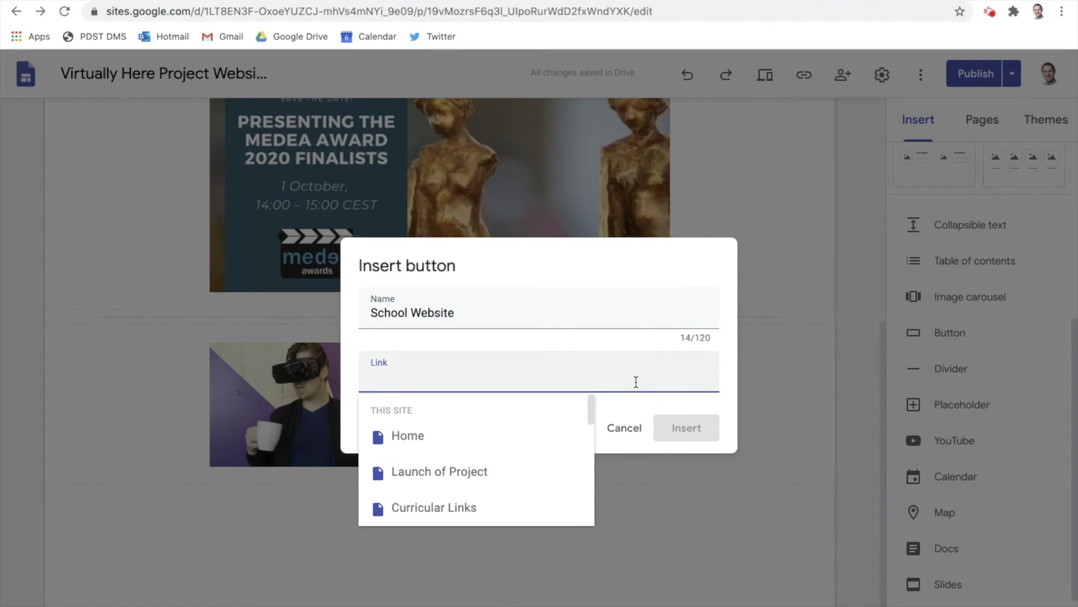
{"action": "type", "text": "www.educ"}
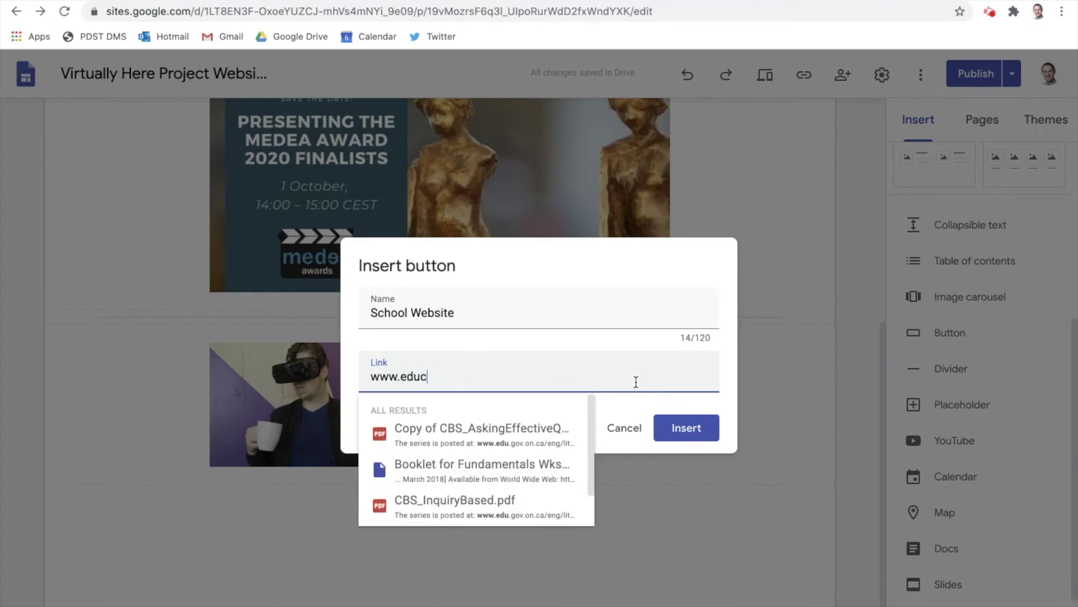
{"action": "type", "text": "ation.ie"}
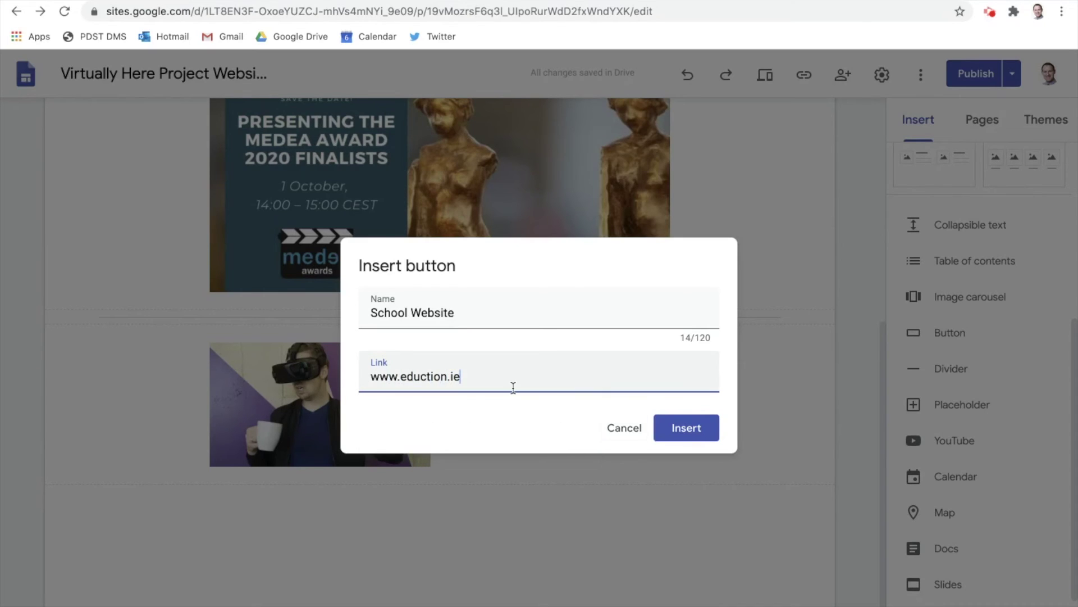
{"action": "left_click", "coordinate": [428, 377]}
{"action": "type", "text": "a"}
{"action": "left_click", "coordinate": [688, 431]}
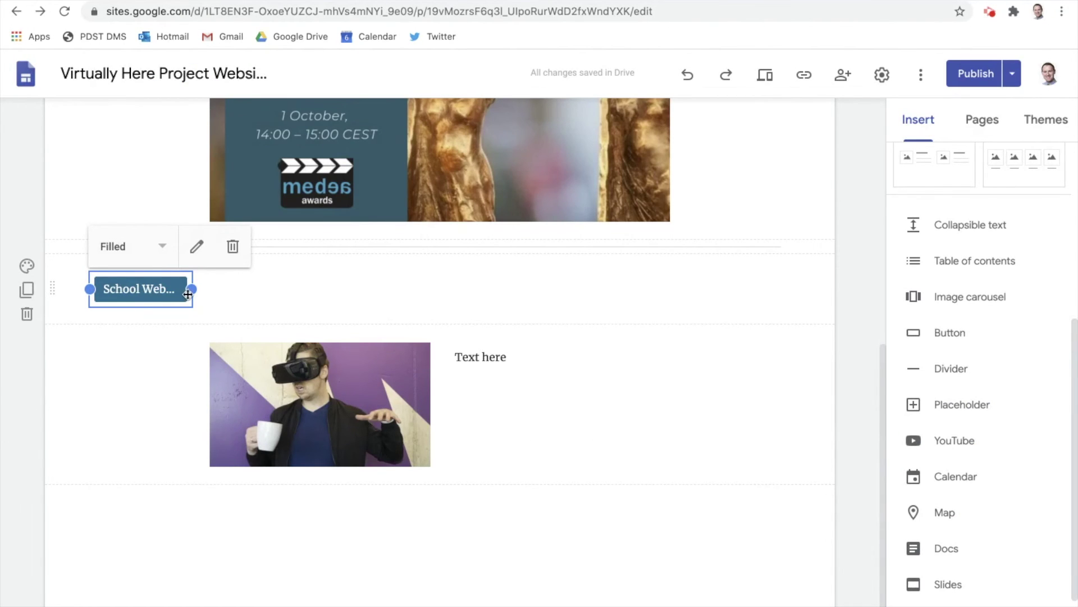
Widen the School Website button so its full name fits and centre it in its section
{"action": "left_click_drag", "start_coordinate": [192, 289], "coordinate": [252, 289]}
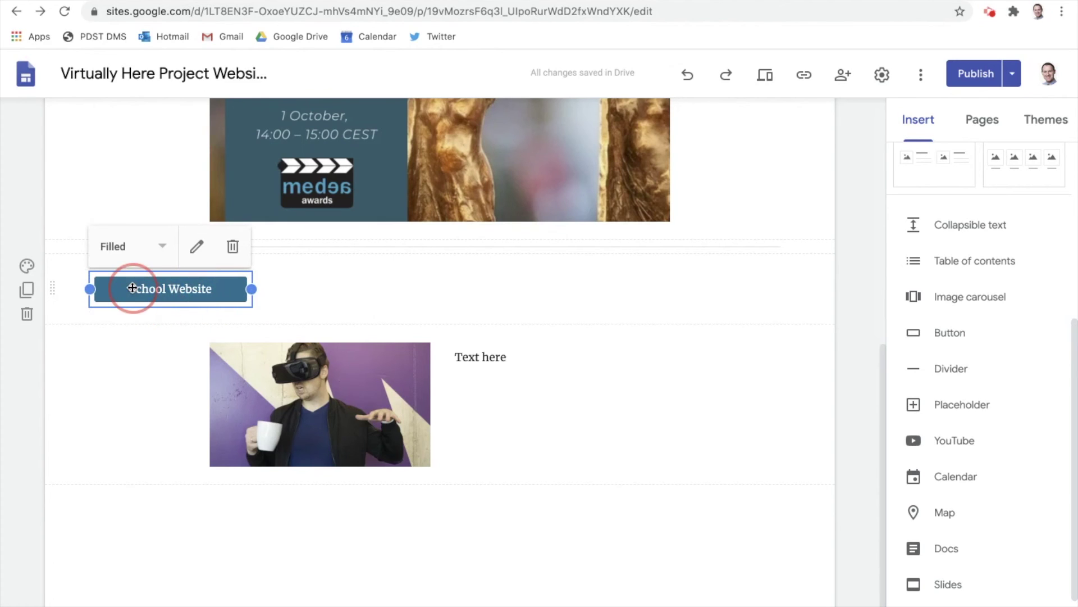
{"action": "left_click_drag", "start_coordinate": [132, 288], "coordinate": [436, 294]}
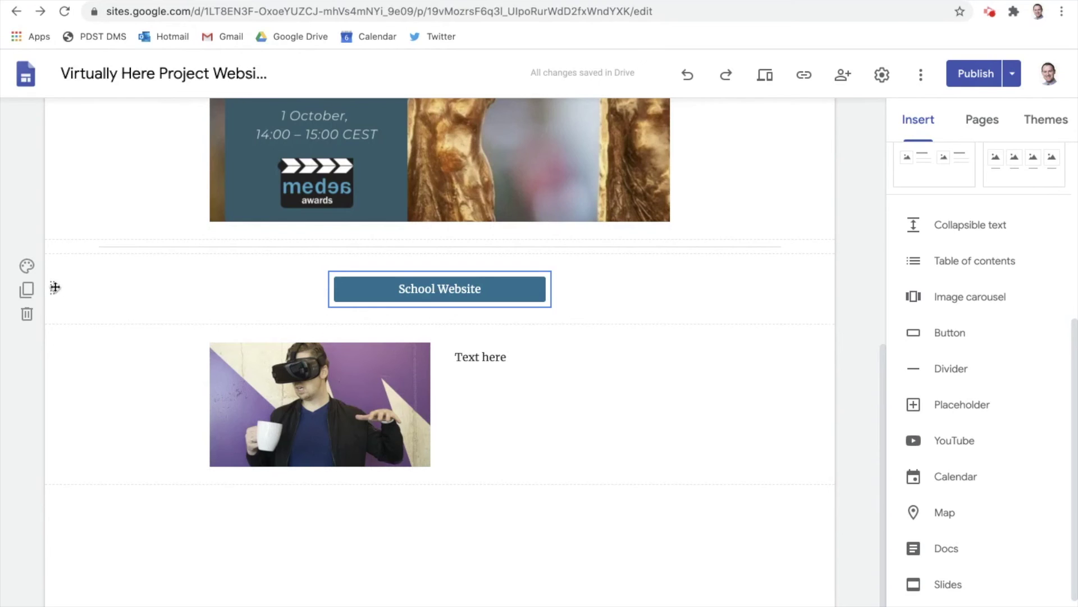
Move the School Website button's section below the headset photo section and set its background to Emphasis 1
{"action": "left_click_drag", "start_coordinate": [48, 288], "coordinate": [42, 541]}
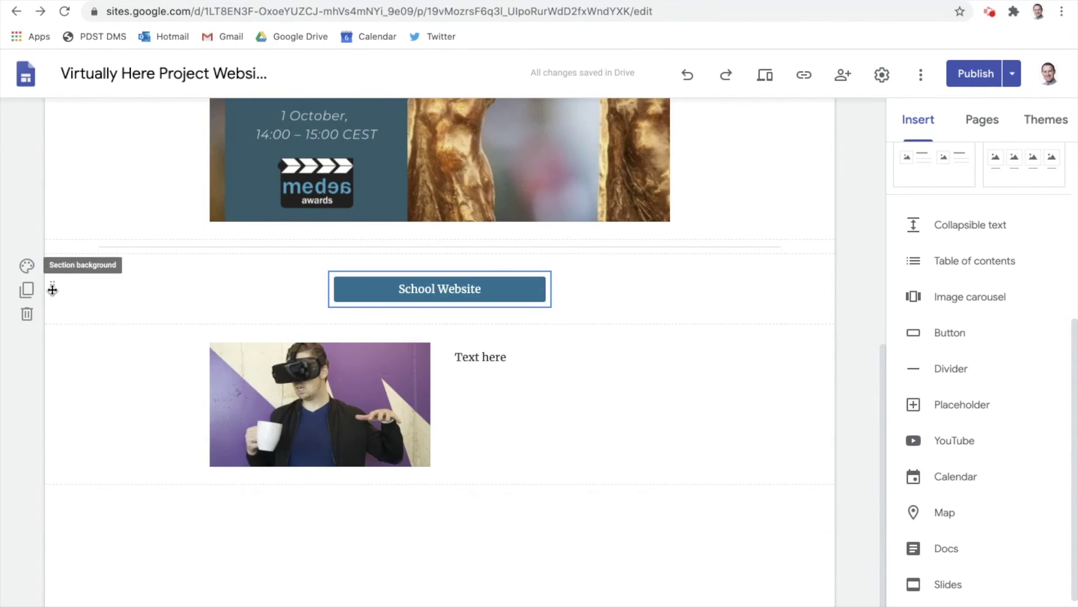
{"action": "left_click_drag", "start_coordinate": [53, 289], "coordinate": [79, 481]}
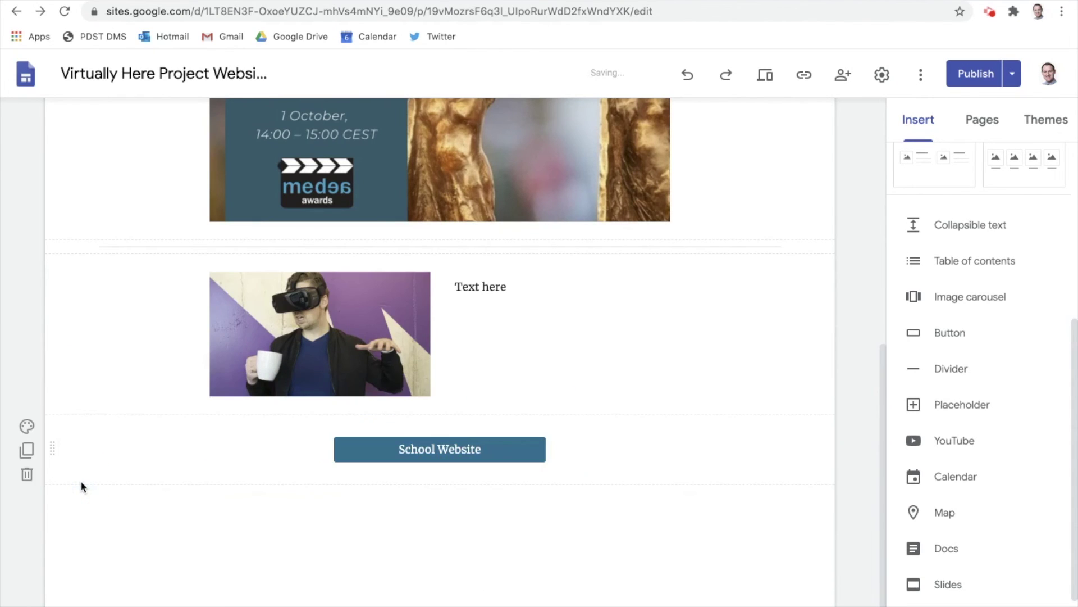
{"action": "left_click", "coordinate": [27, 426]}
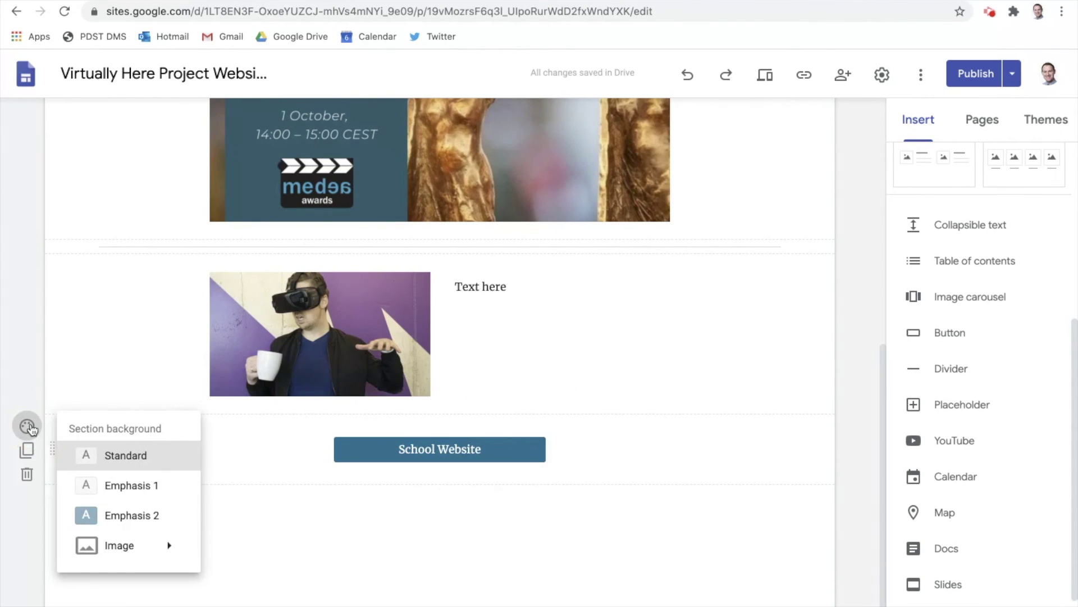
{"action": "left_click", "coordinate": [124, 484]}
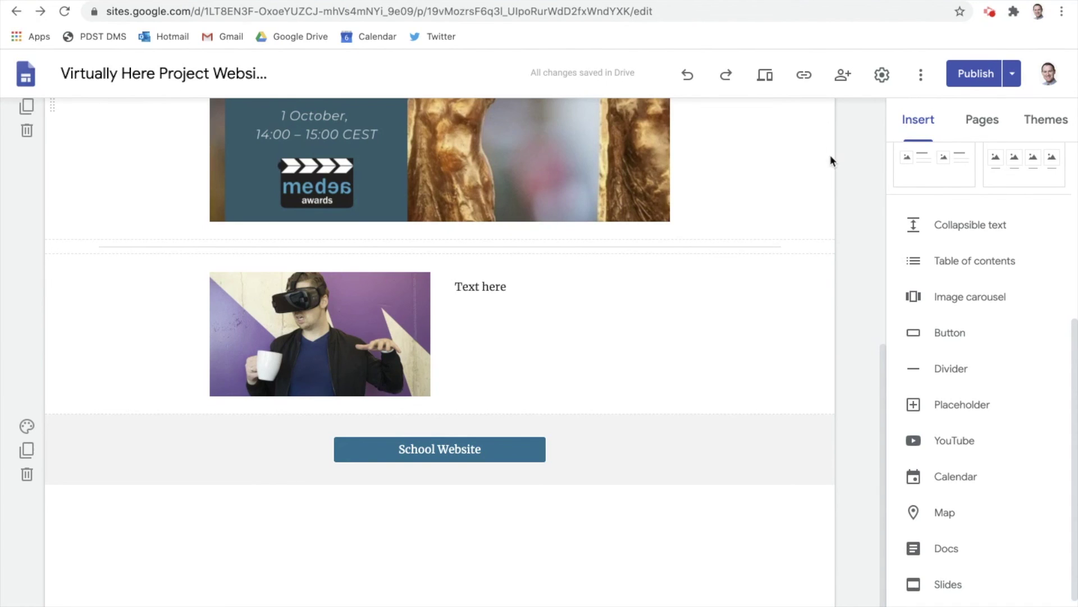
Preview the Example School page from the header down to the button section, then return to editing
{"action": "left_click", "coordinate": [767, 85]}
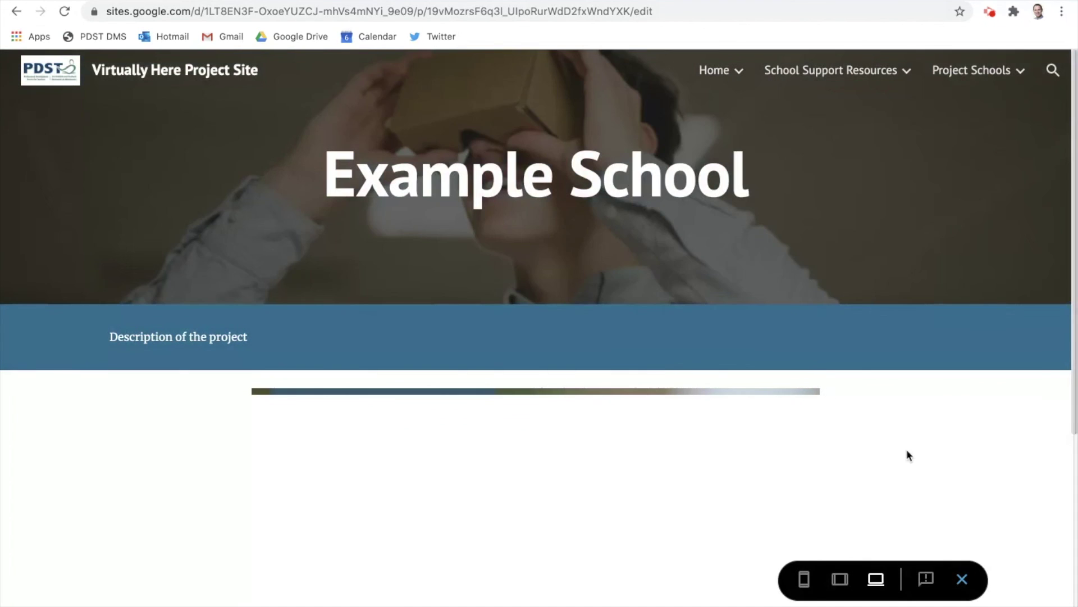
{"action": "scroll", "coordinate": [907, 455], "scroll_direction": "down", "scroll_amount": 1}
{"action": "scroll", "coordinate": [908, 455], "scroll_direction": "down", "scroll_amount": 5}
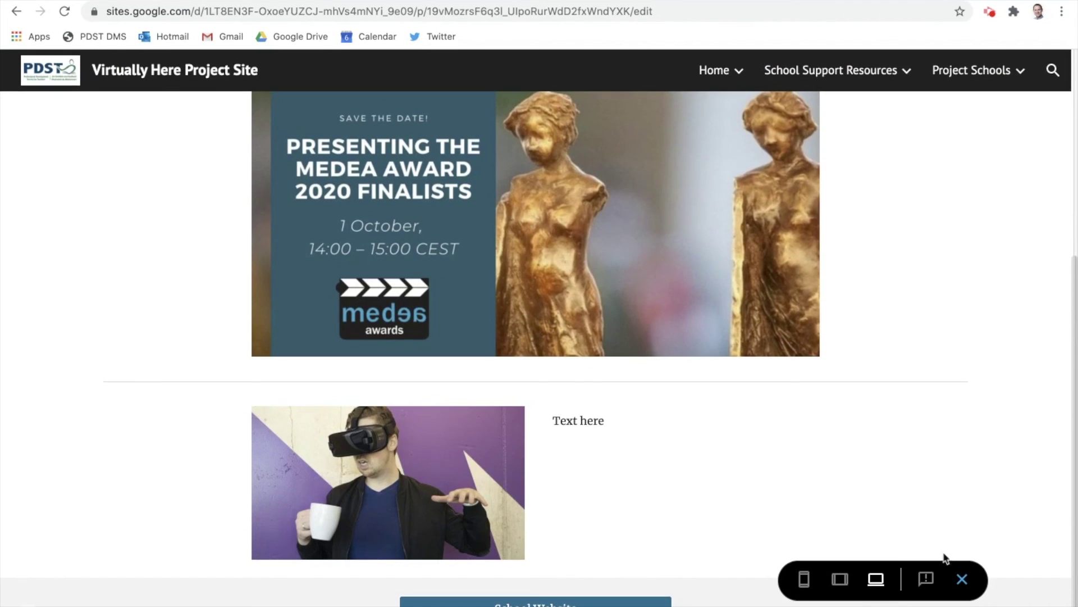
{"action": "left_click", "coordinate": [963, 579]}
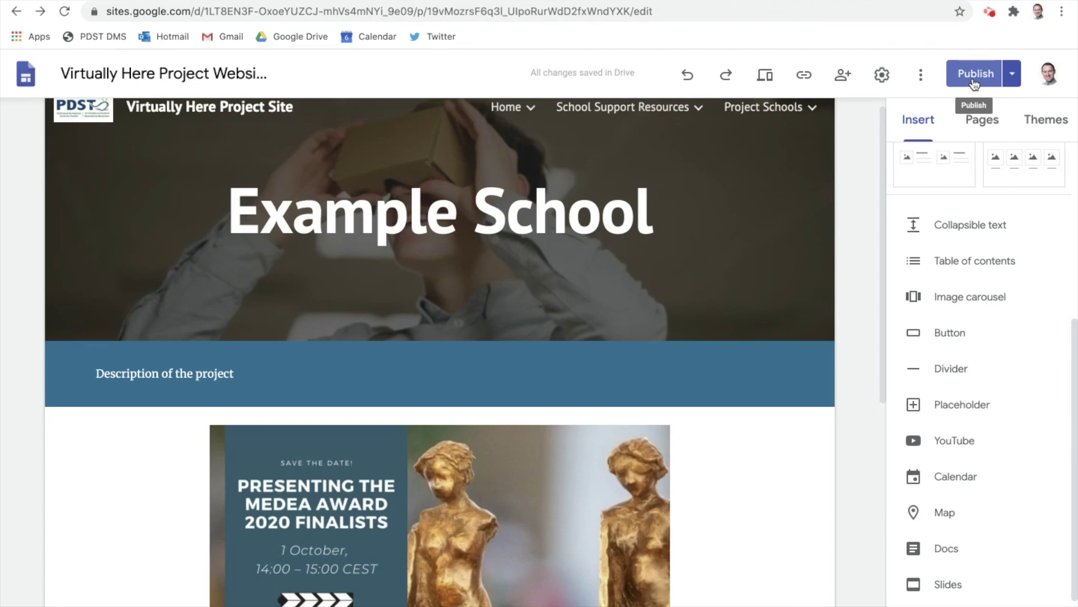
Review the Example School page changes and publish the site
{"action": "left_click", "coordinate": [975, 83]}
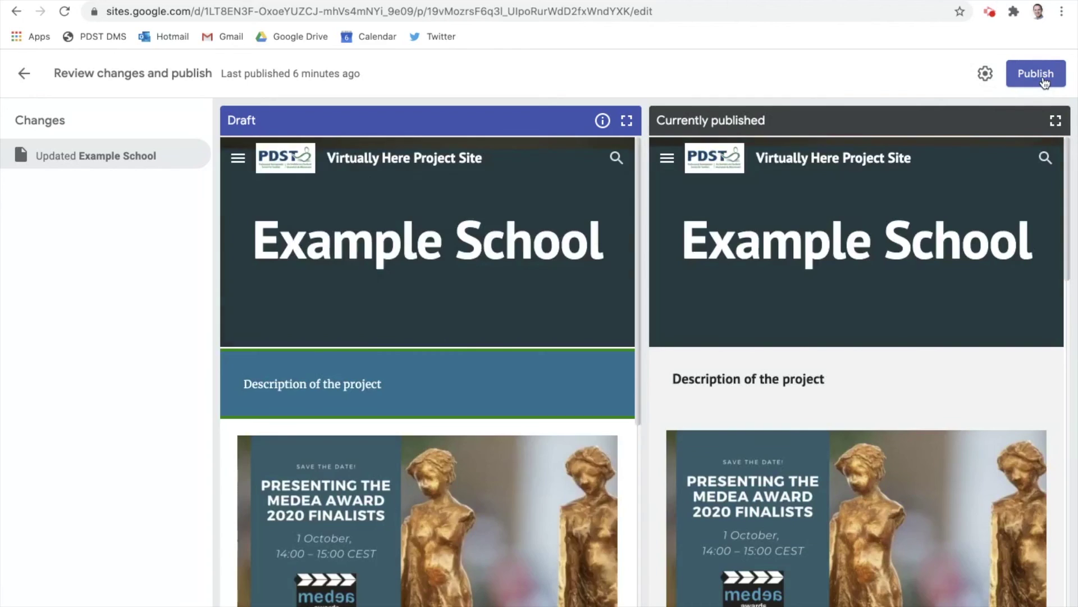
{"action": "left_click", "coordinate": [1042, 80]}
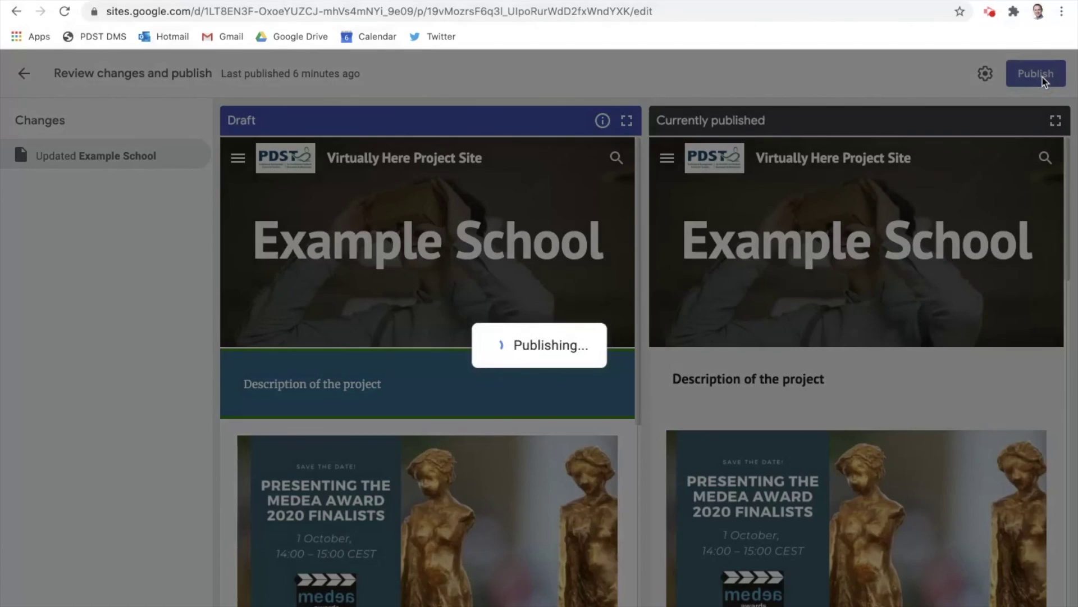